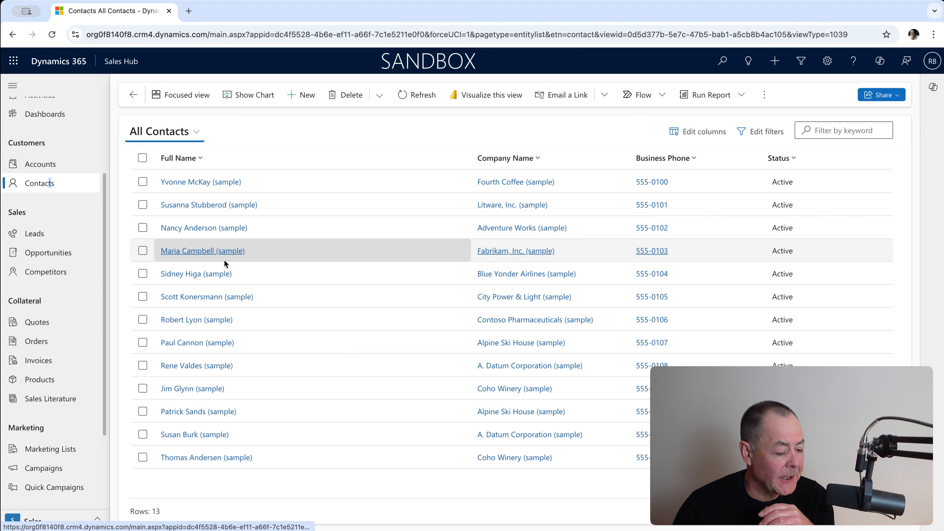
Open the marketing lists in the Marketing area and check which list views are available.
scroll(75, 283, "down", 2)
scroll(76, 286, "down", 3)
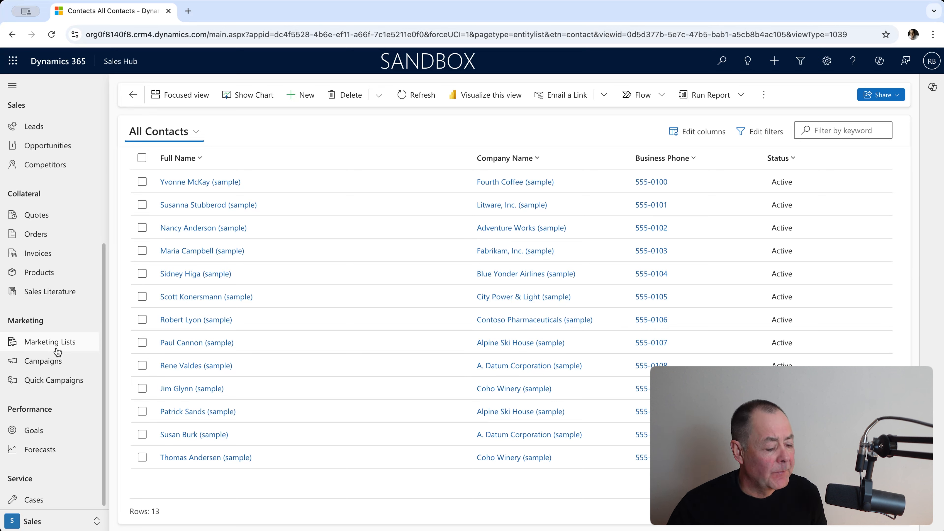
left_click(56, 345)
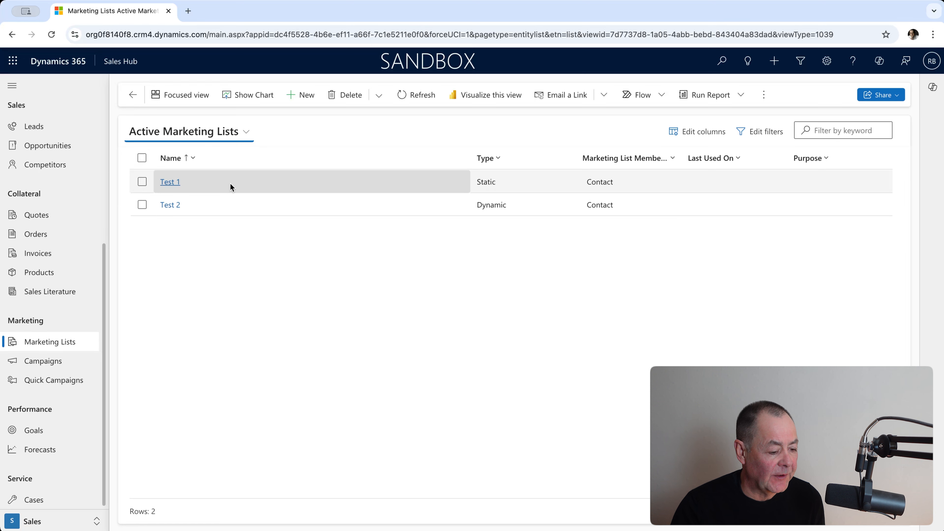
left_click(246, 137)
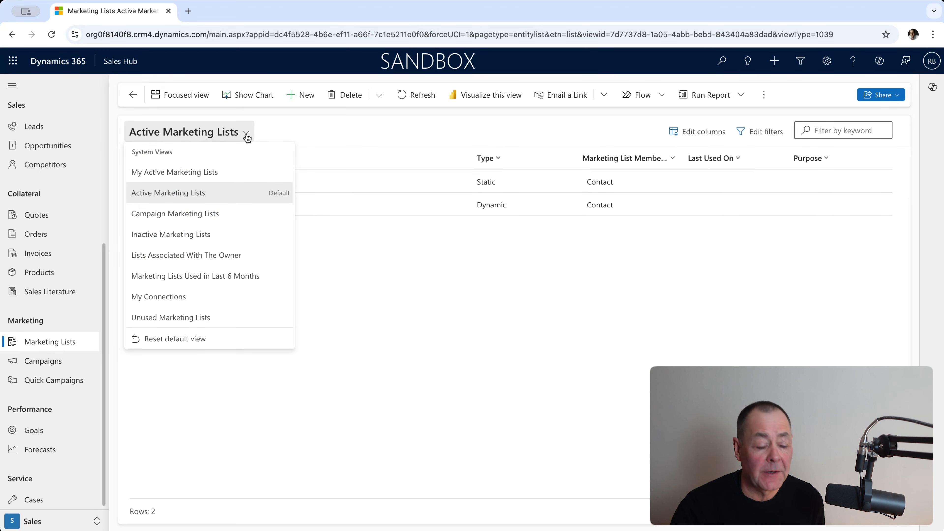
left_click(246, 137)
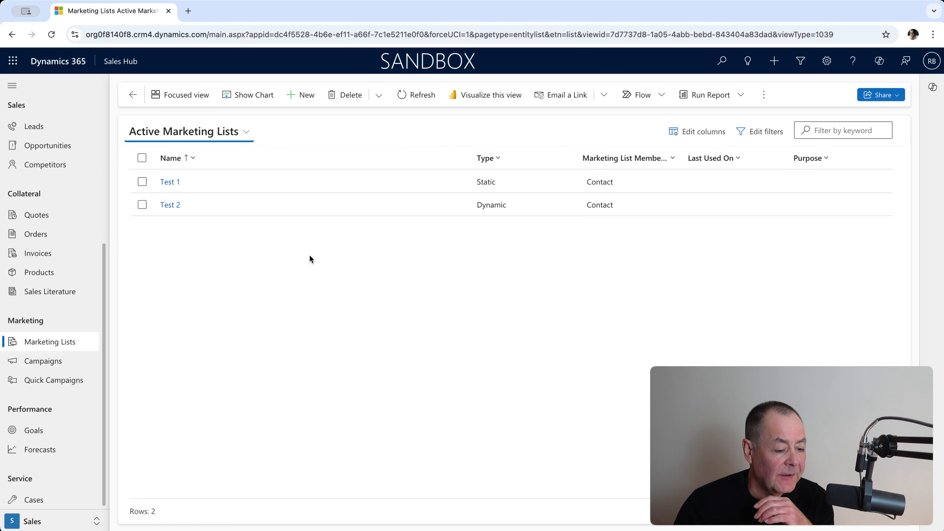
Start a new marketing list named Test 3, clearing all AI form fill suggestions.
left_click(305, 97)
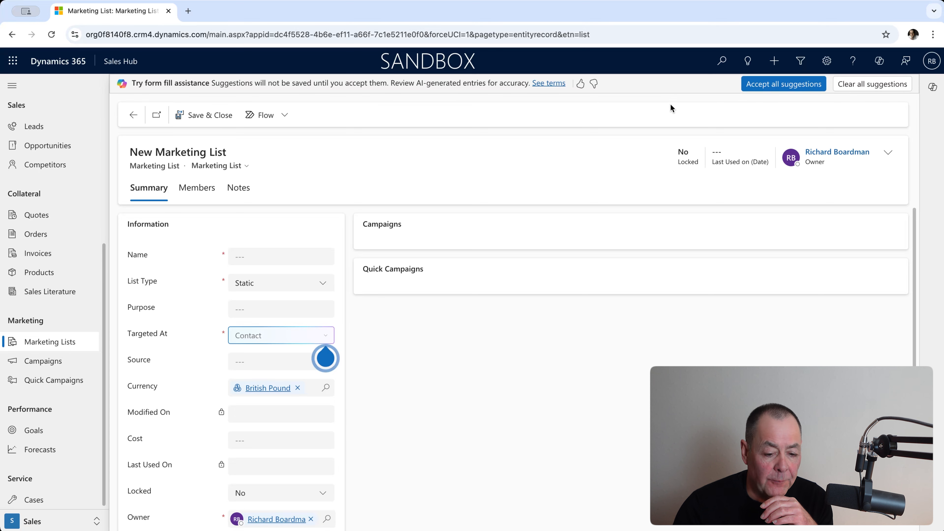
left_click(848, 92)
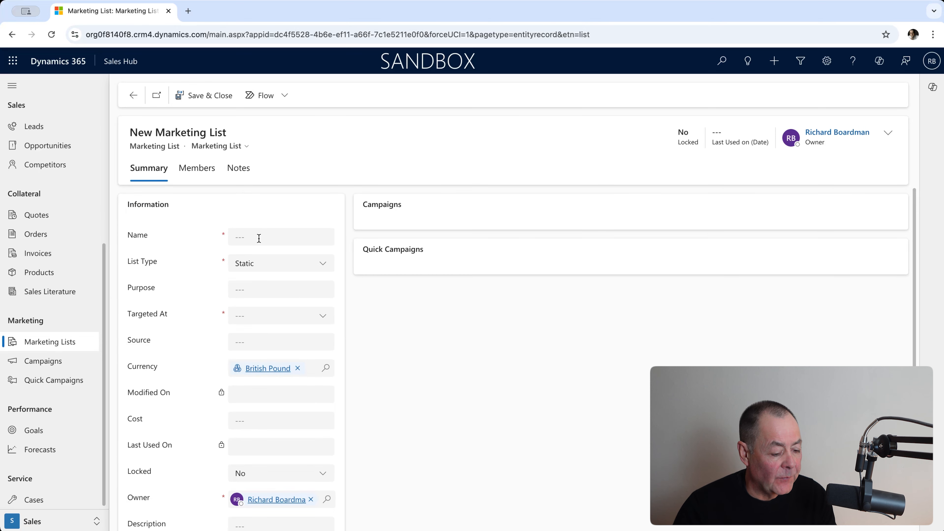
left_click(258, 238)
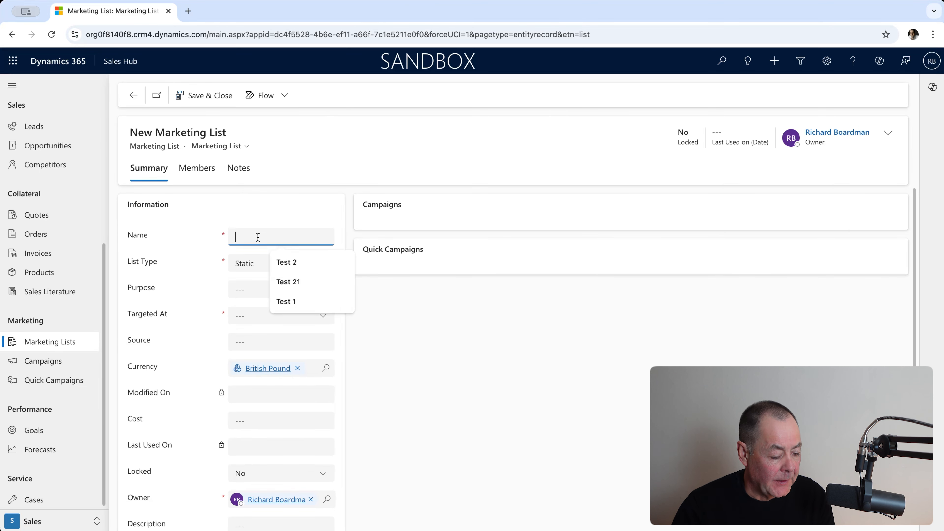
type("B")
key("BackSpace")
type("Test")
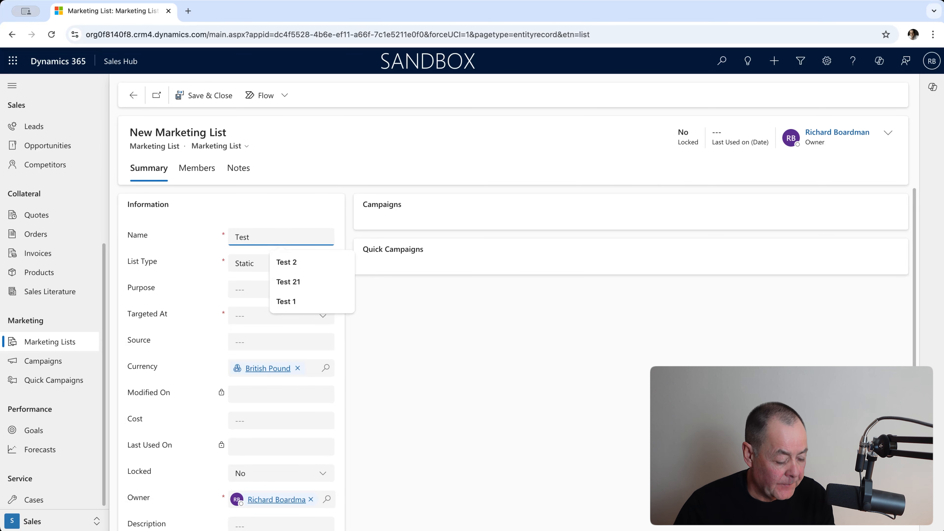
type(" 3")
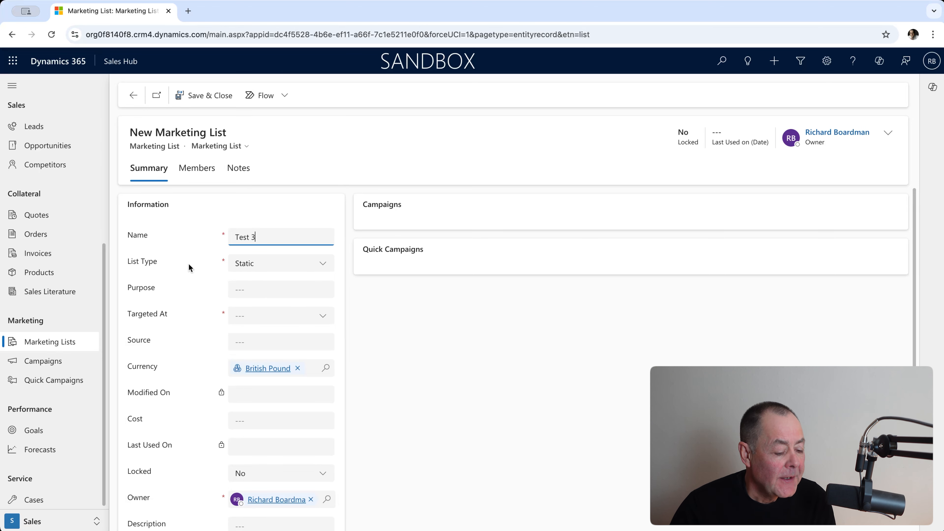
Set the marketing list's type to Dynamic, target it at Contact, and save and close the record.
left_click(322, 265)
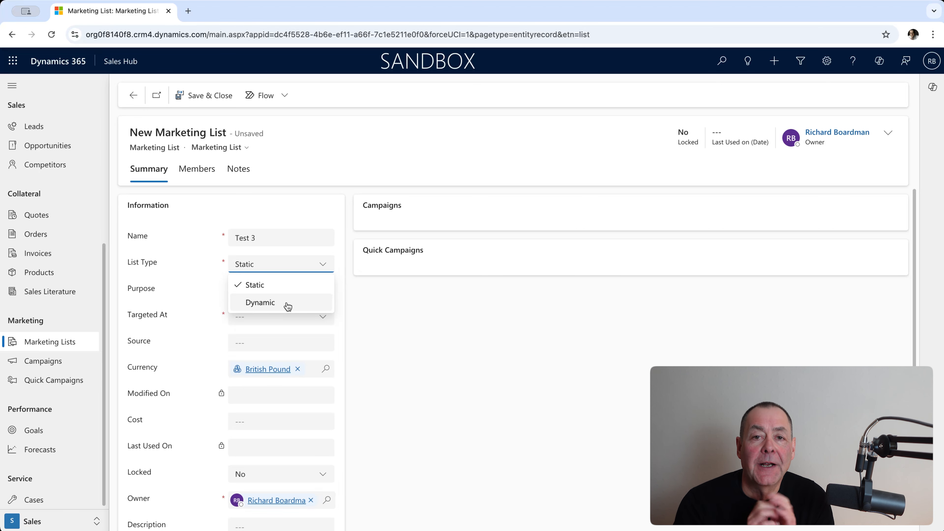
left_click(288, 306)
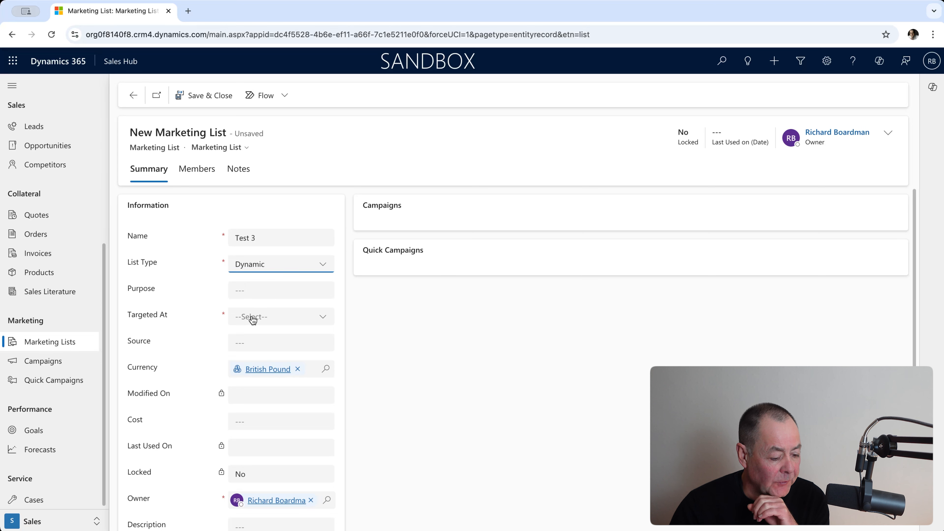
left_click(324, 321)
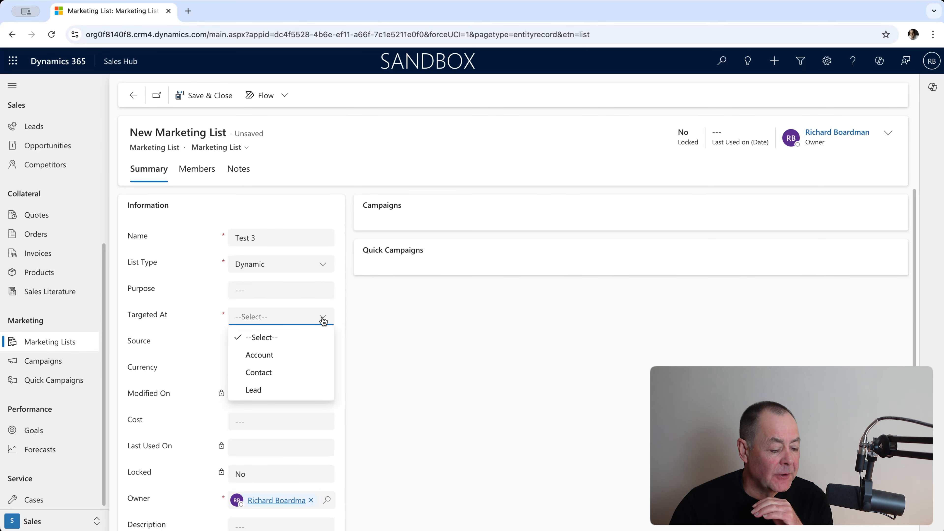
left_click(293, 375)
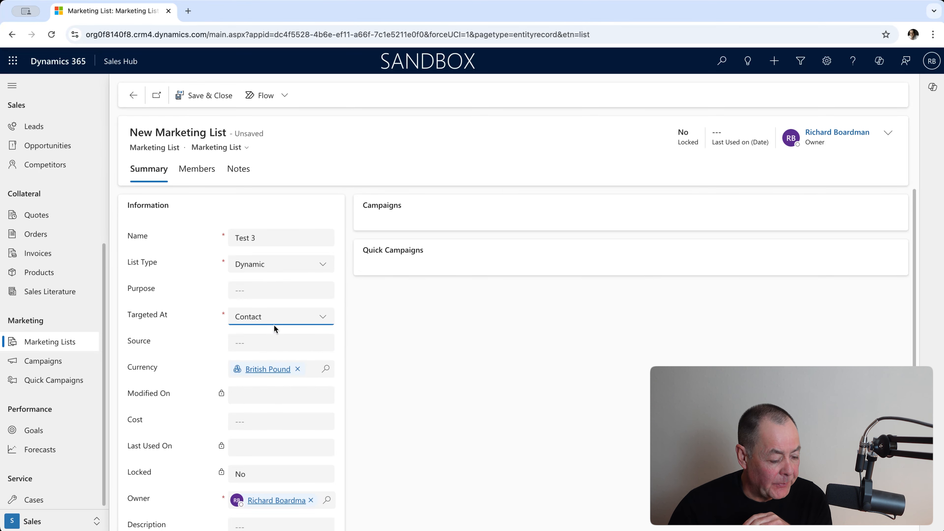
scroll(274, 328, "down", 2)
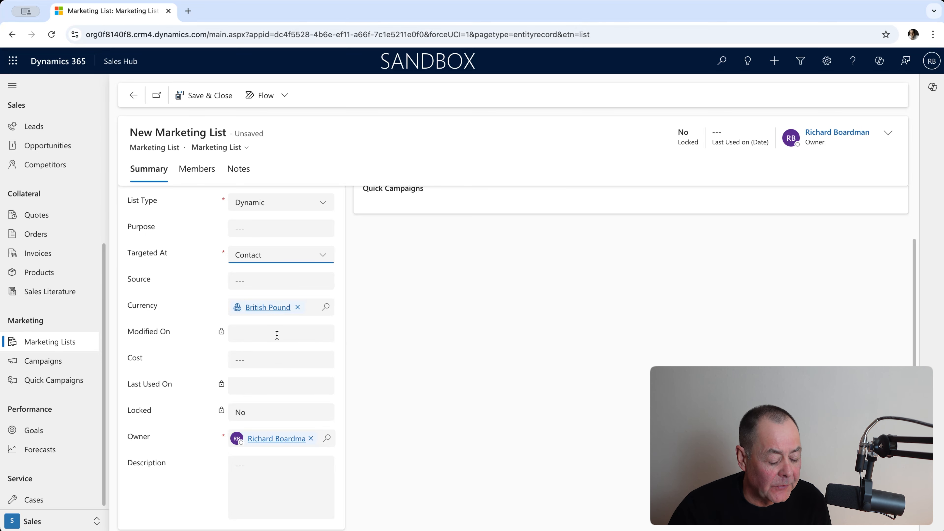
scroll(277, 336, "up", 2)
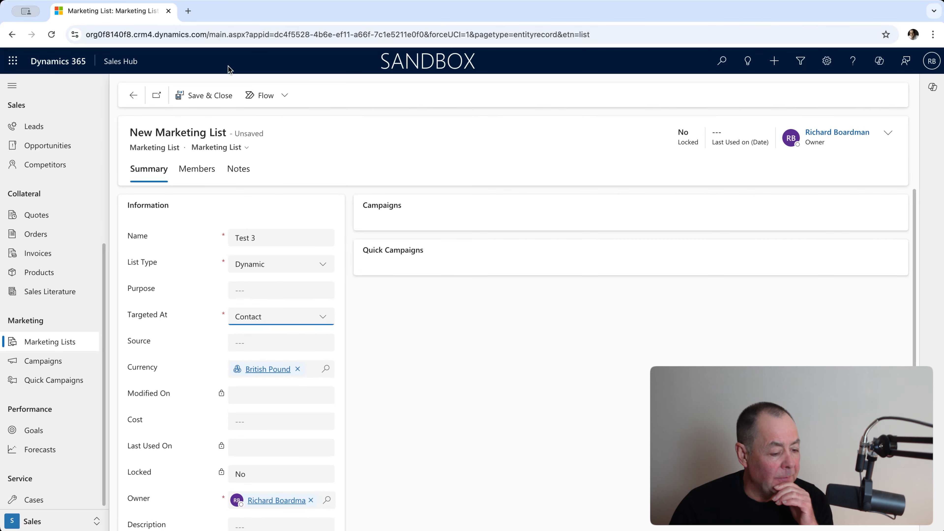
left_click(202, 97)
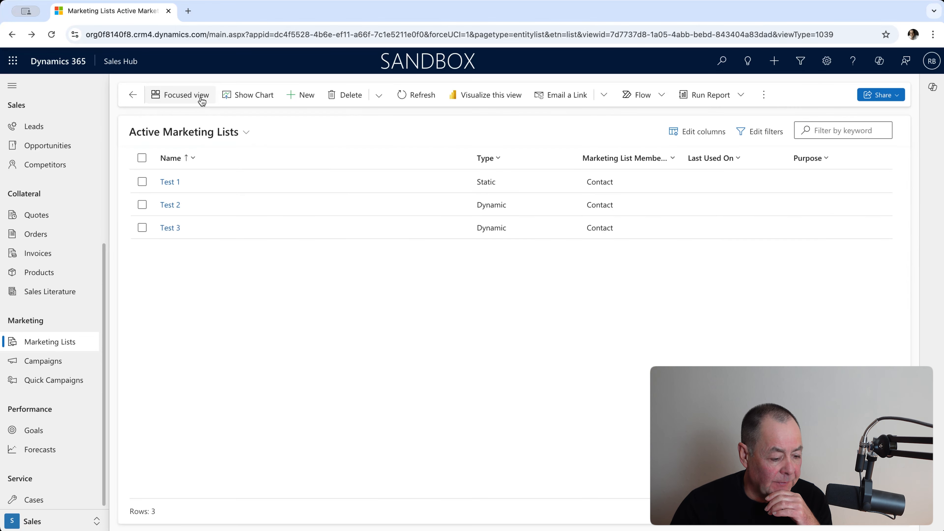
Open the Test 3 marketing list and review its summary, members and notes.
left_click(174, 230)
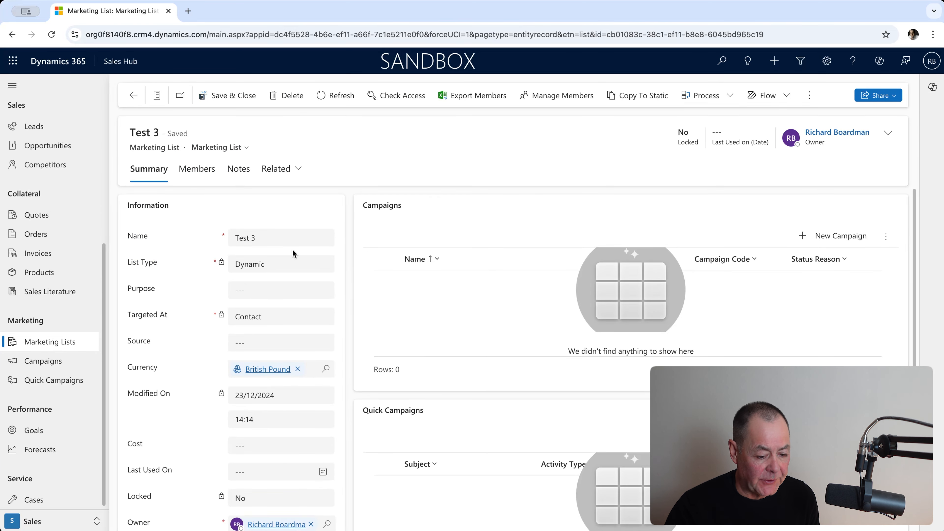
scroll(282, 267, "down", 2)
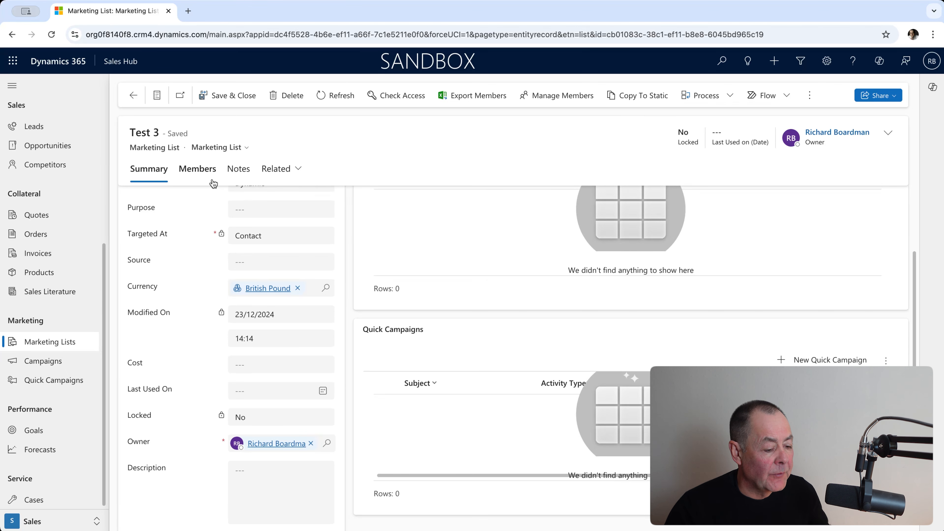
left_click(204, 175)
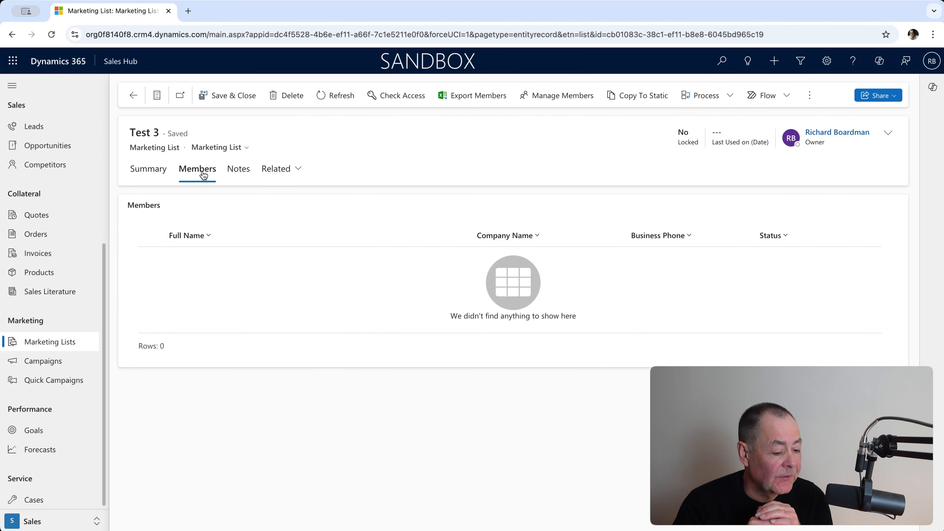
left_click(239, 172)
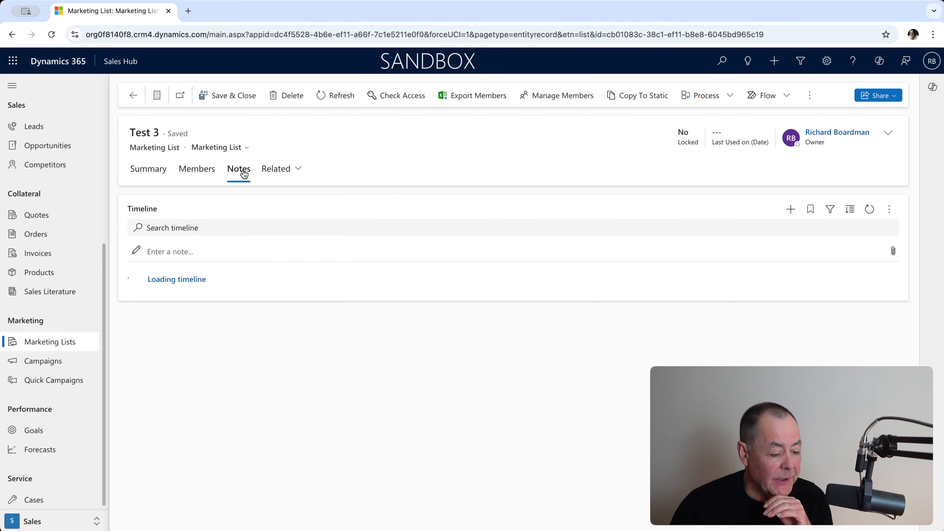
left_click(191, 175)
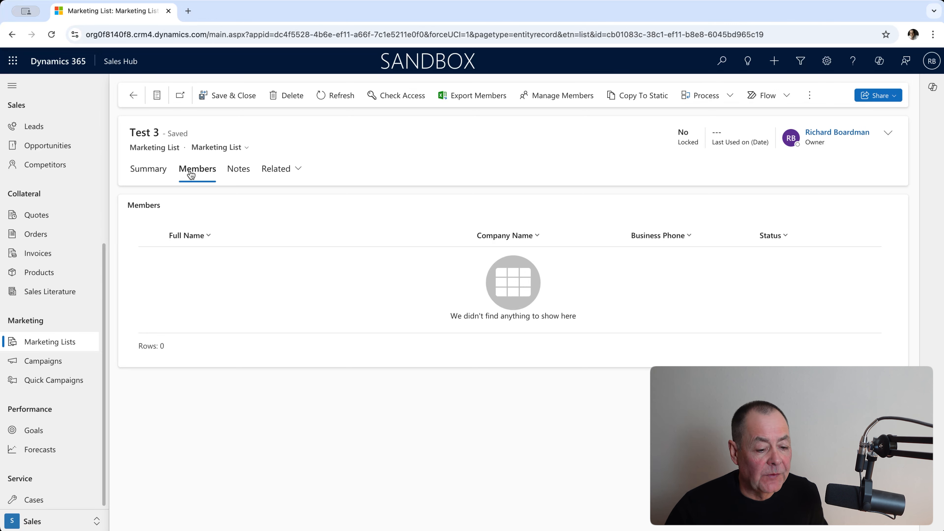
Start managing the dynamic list's members and add a condition that Address 1: City equals Seattle.
left_click(558, 97)
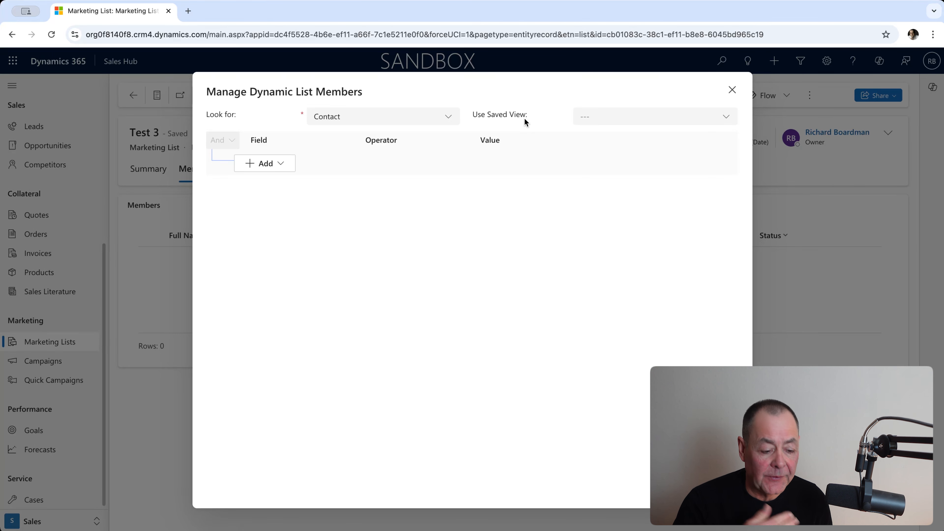
left_click(281, 165)
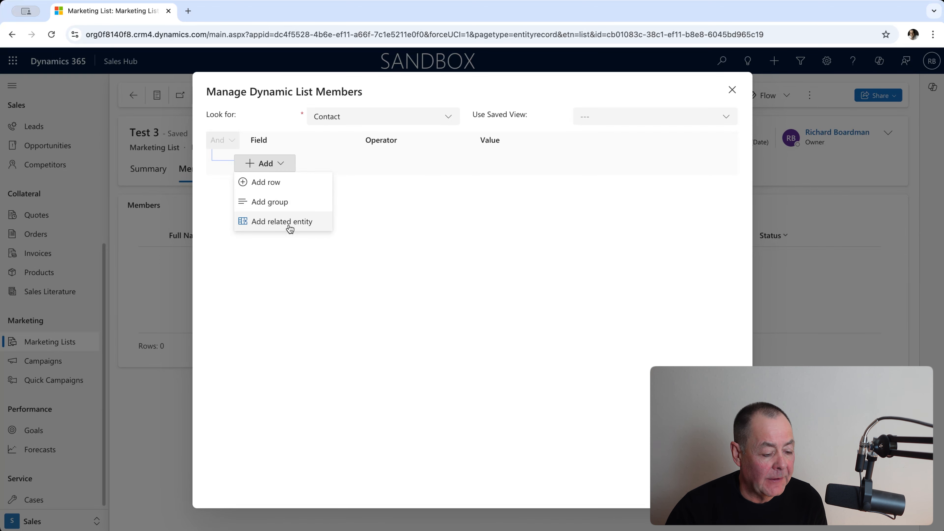
left_click(276, 185)
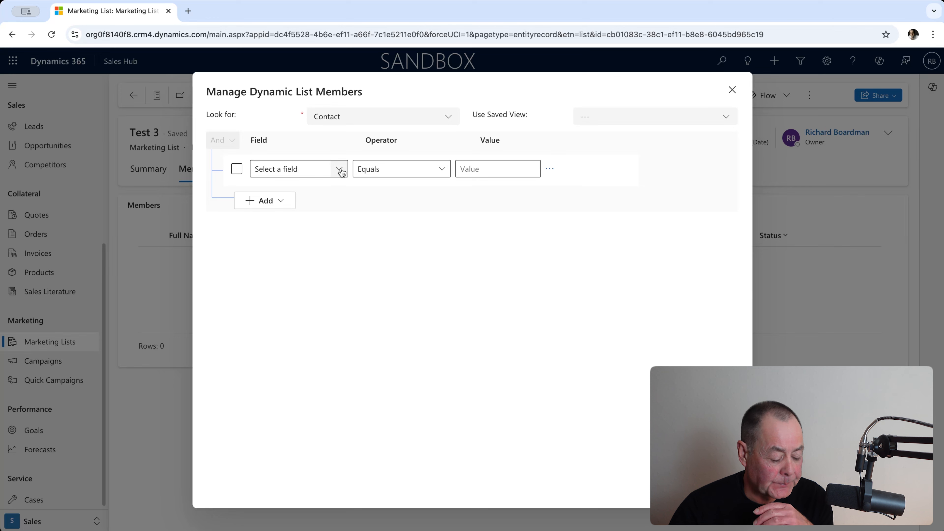
left_click(340, 171)
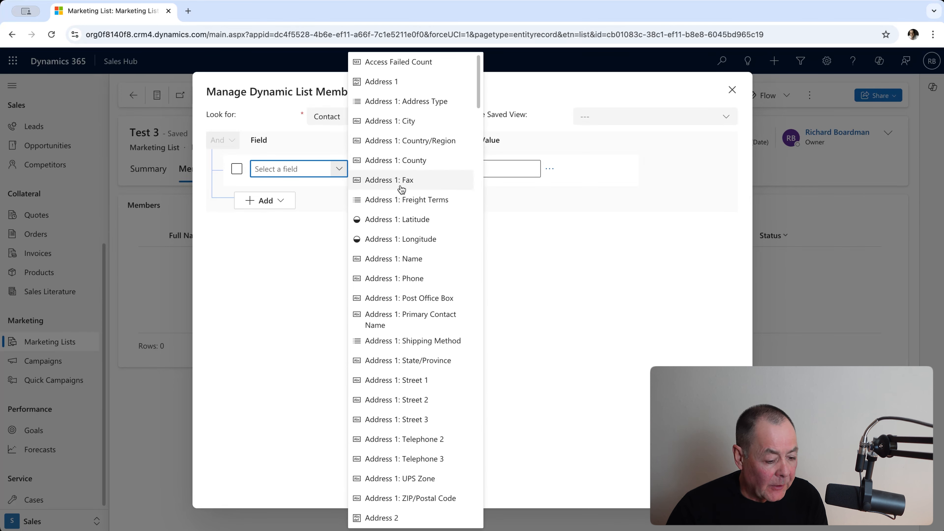
left_click(407, 121)
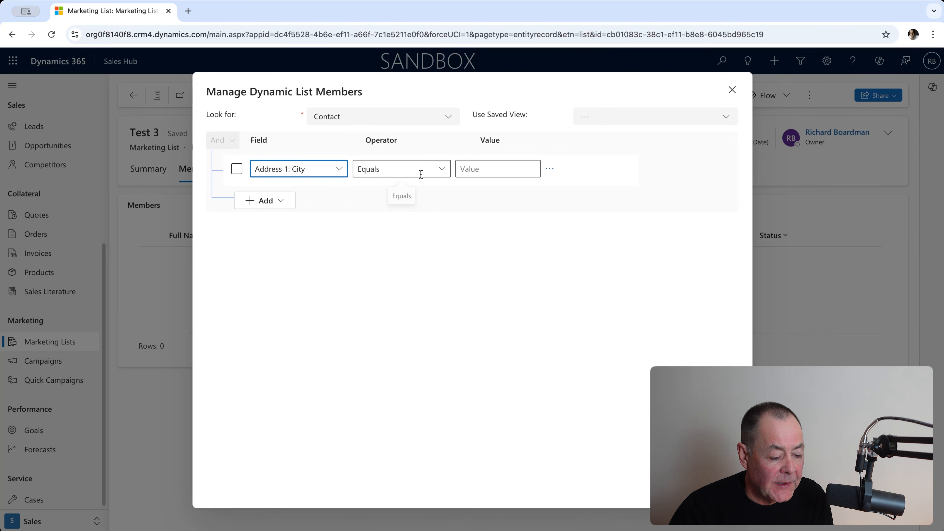
left_click(443, 172)
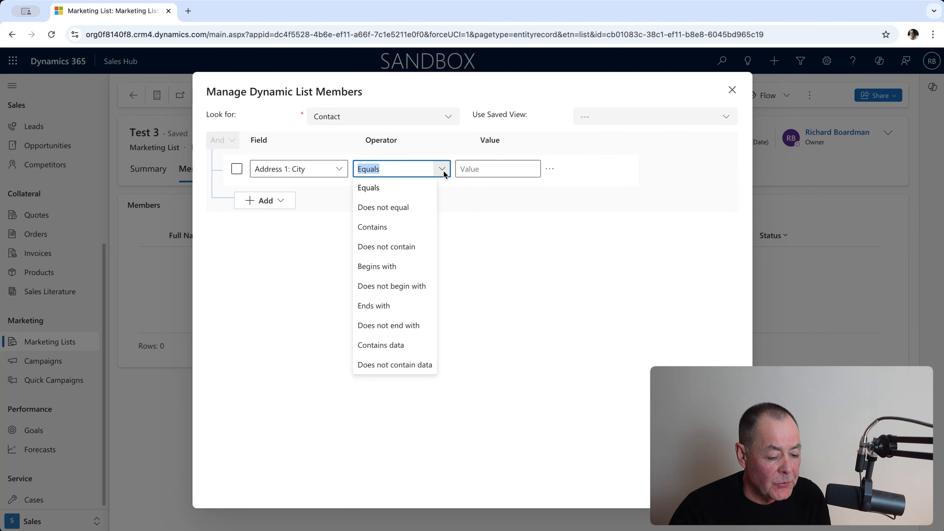
left_click(457, 171)
left_click(485, 171)
type("Seattle")
Add a second member condition that Status equals Active.
left_click(274, 204)
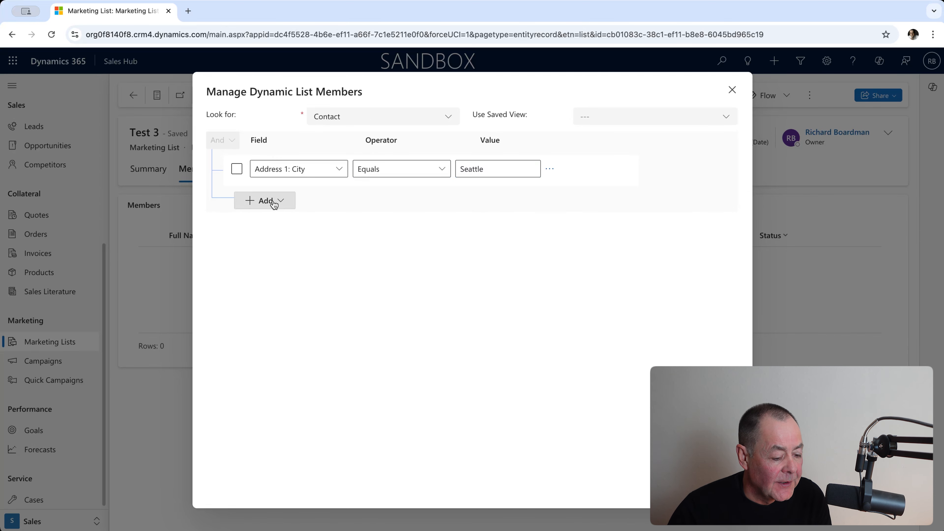
left_click(268, 219)
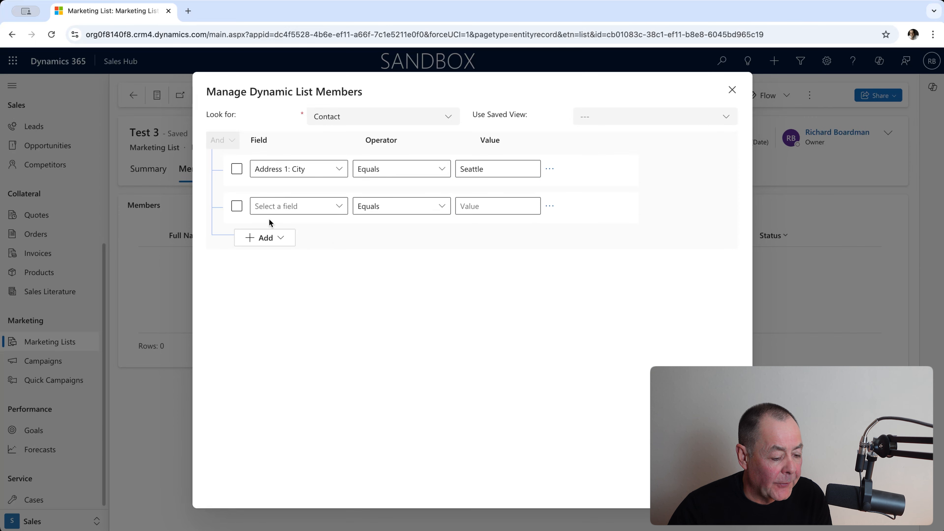
left_click(341, 210)
type("S")
scroll(395, 285, "down", 6)
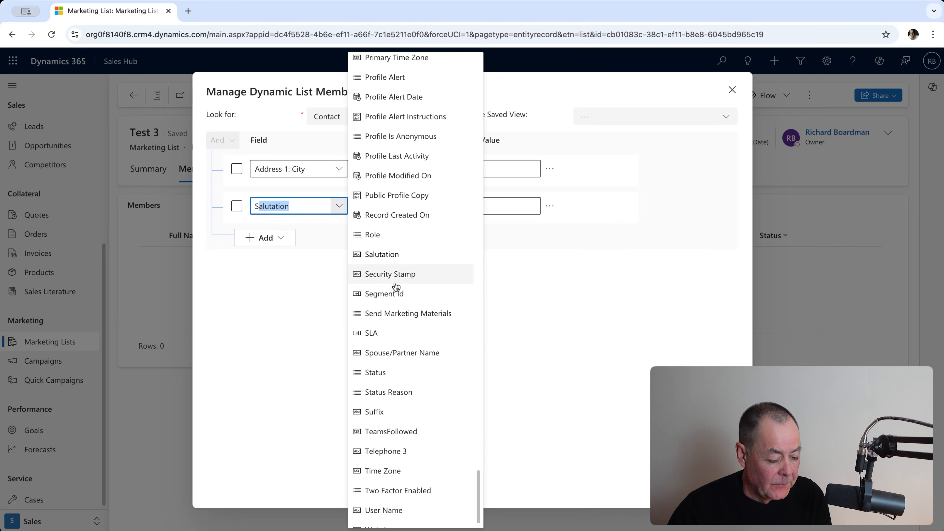
left_click(383, 371)
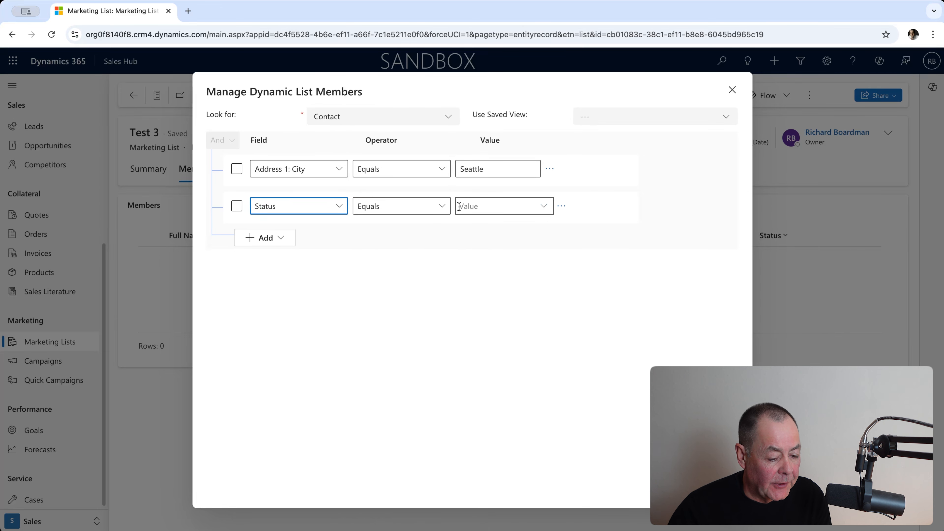
left_click(543, 208)
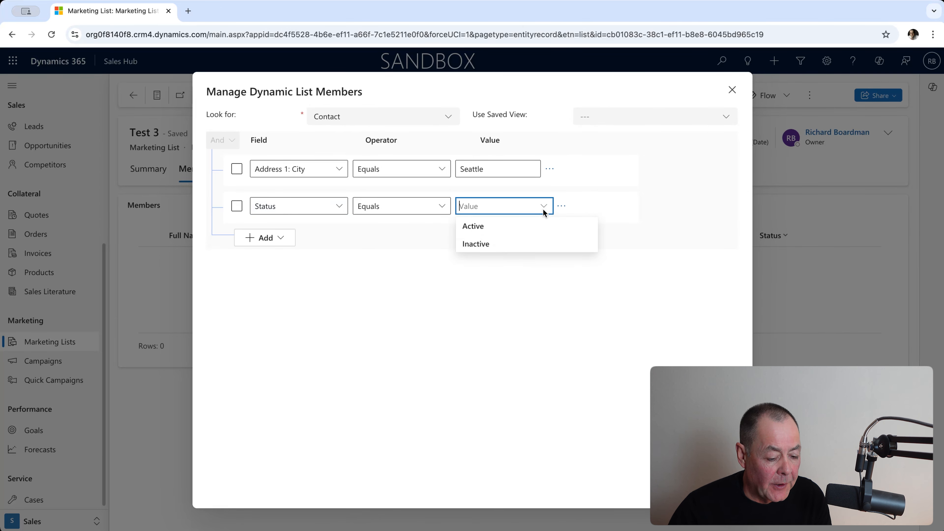
left_click(498, 228)
Add a third member condition that Email contains data, and apply the query to the dynamic list.
left_click(288, 241)
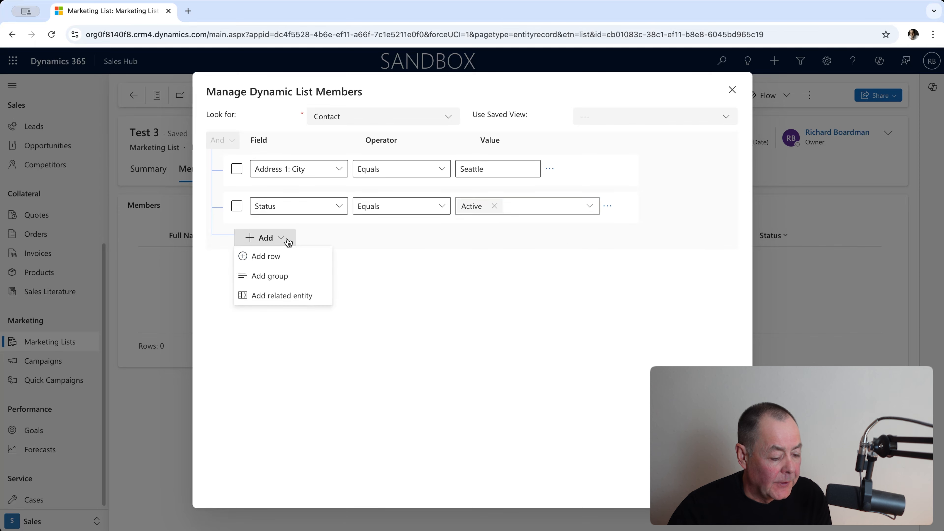
left_click(274, 257)
left_click(340, 248)
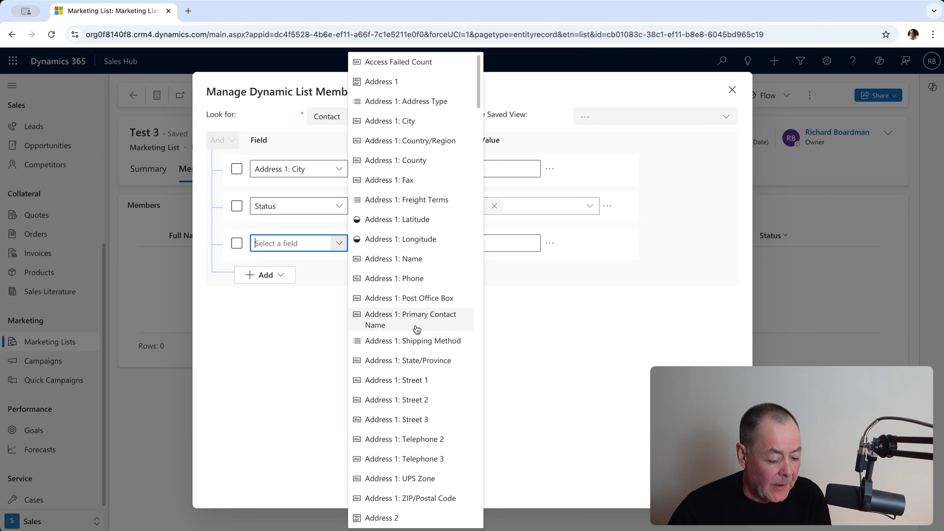
scroll(417, 329, "down", 20)
scroll(417, 327, "down", 10)
type("E")
scroll(421, 357, "down", 3)
left_click(390, 443)
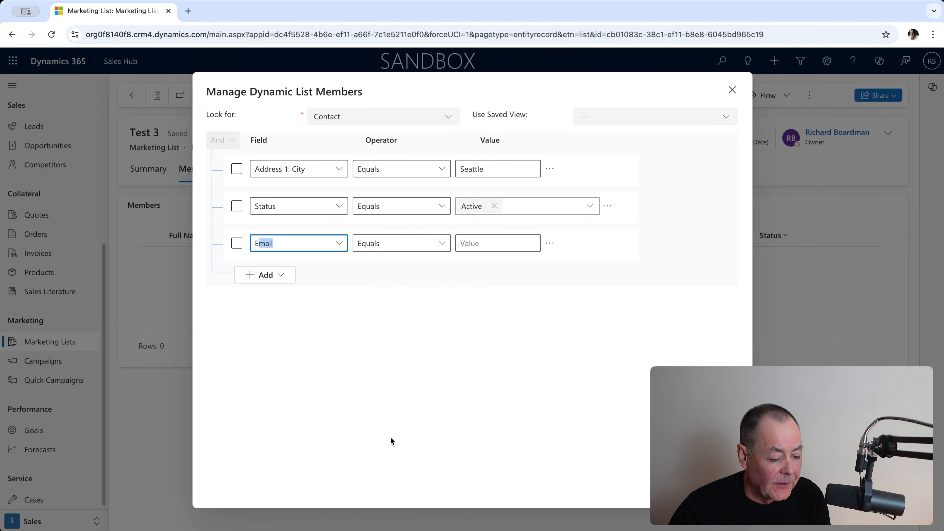
left_click(442, 244)
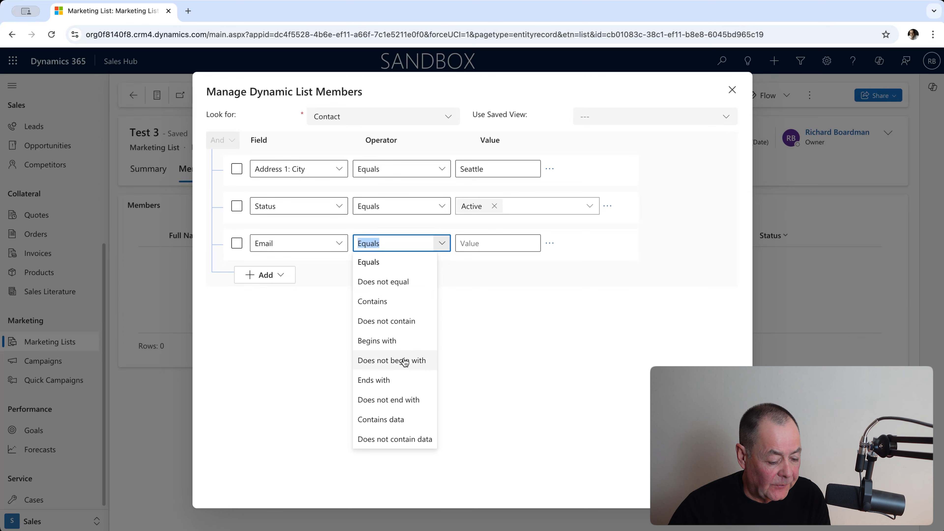
left_click(401, 420)
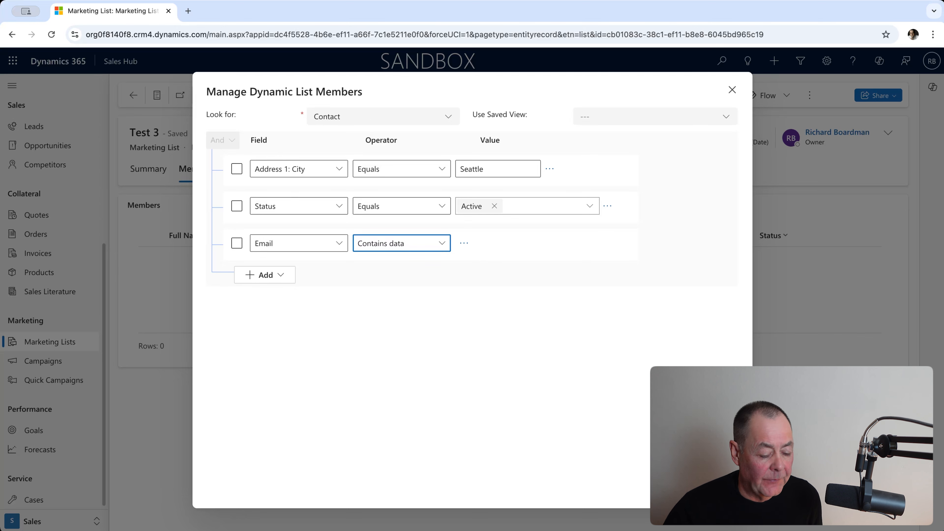
key("Return")
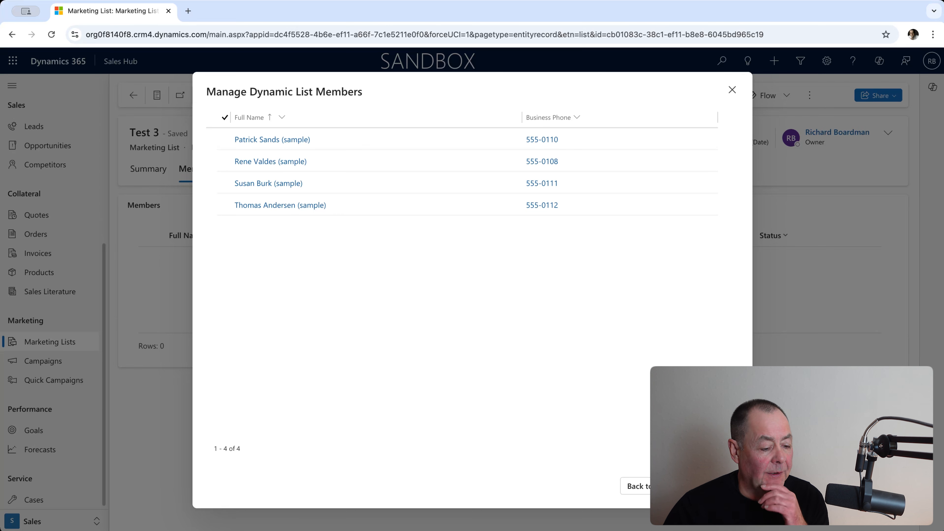
left_click(699, 486)
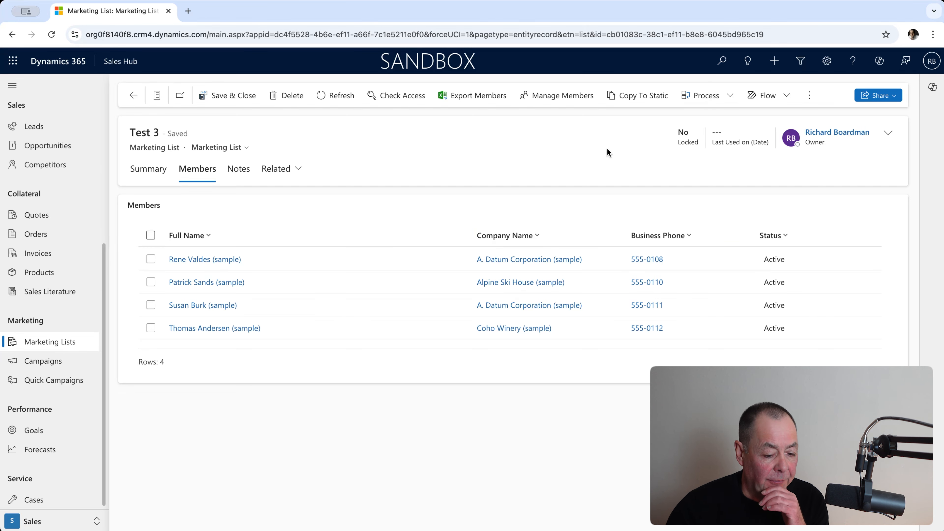
Reopen the member query of the Test 3 list, change the Address 1: City value to Redmond and apply it.
left_click(576, 99)
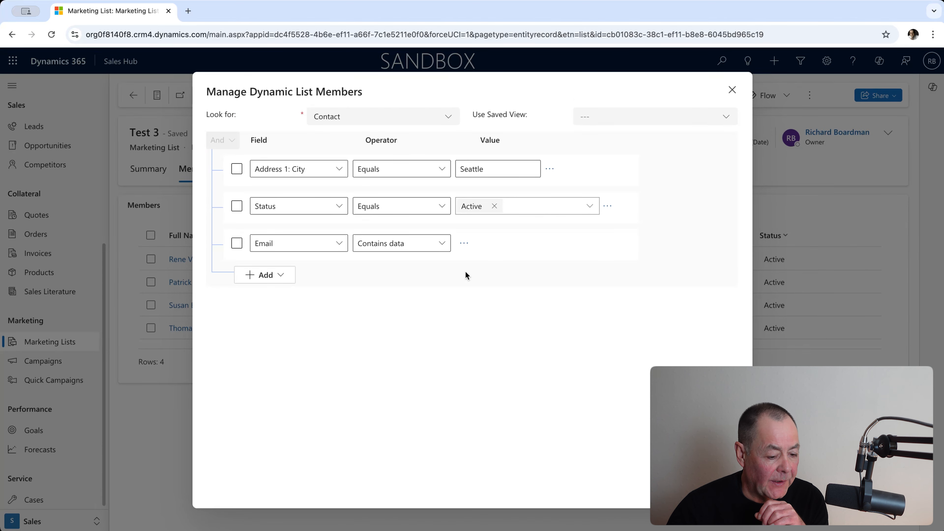
left_click(494, 167)
left_click_drag(494, 167, 455, 166)
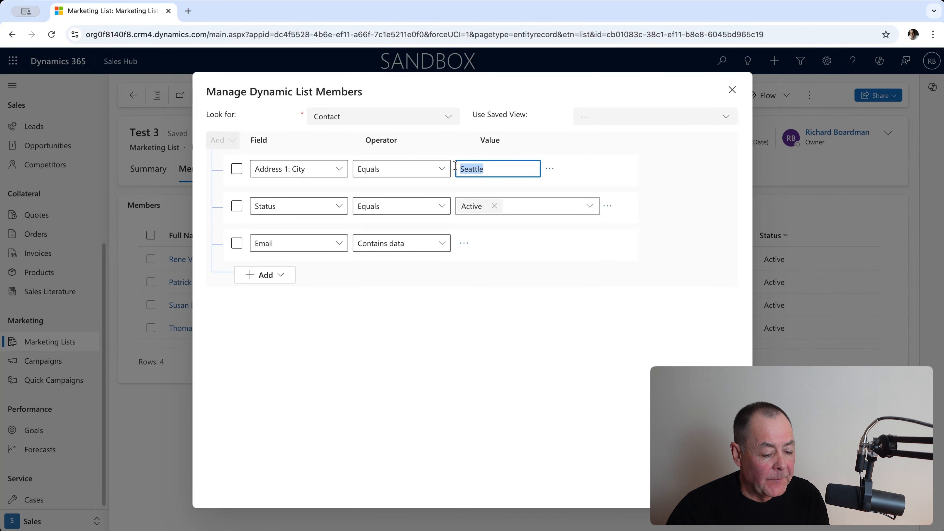
type("Redmond")
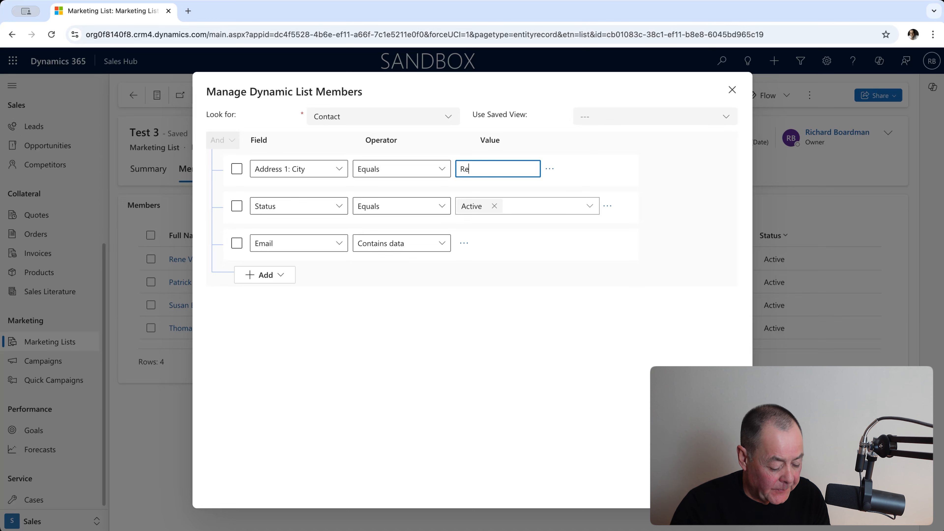
key("BackSpace")
key("BackSpace")
key("BackSpace")
type("ond")
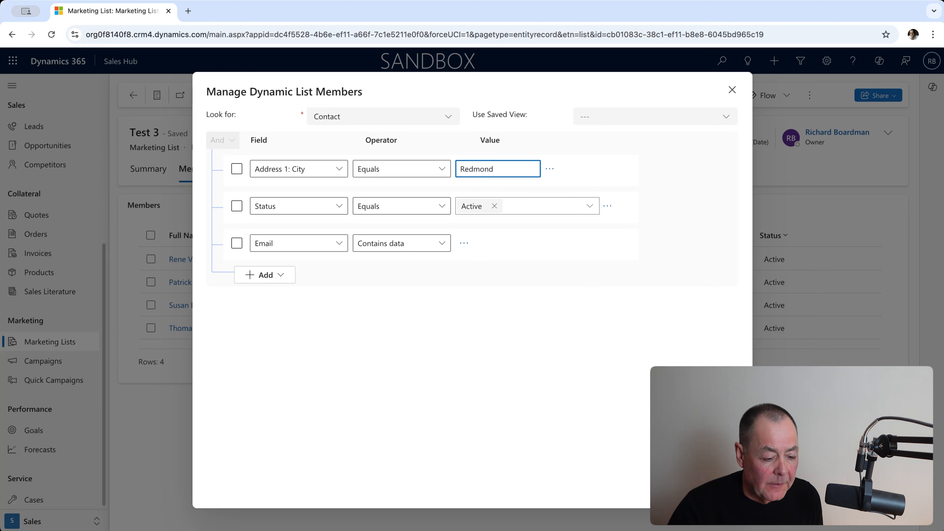
left_click(718, 487)
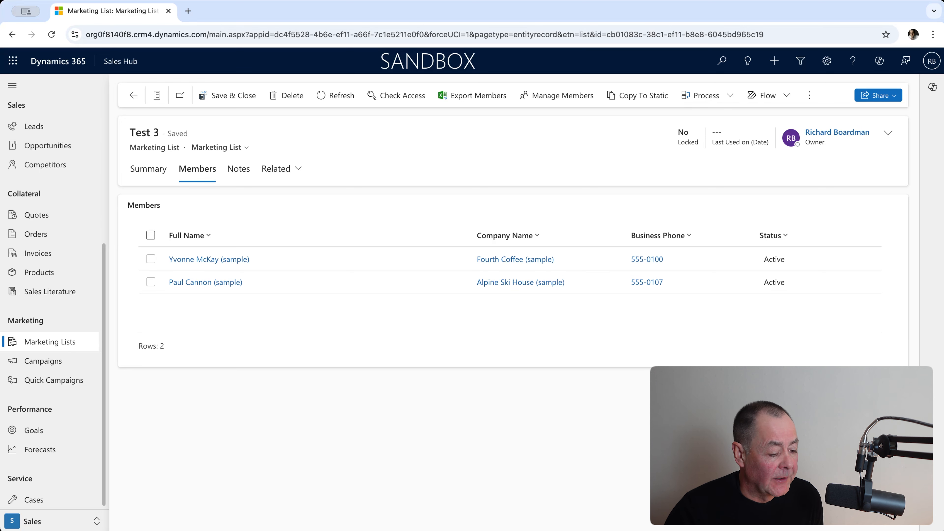
Create a new marketing list named Test 4 and clear all suggested form entries.
left_click(65, 346)
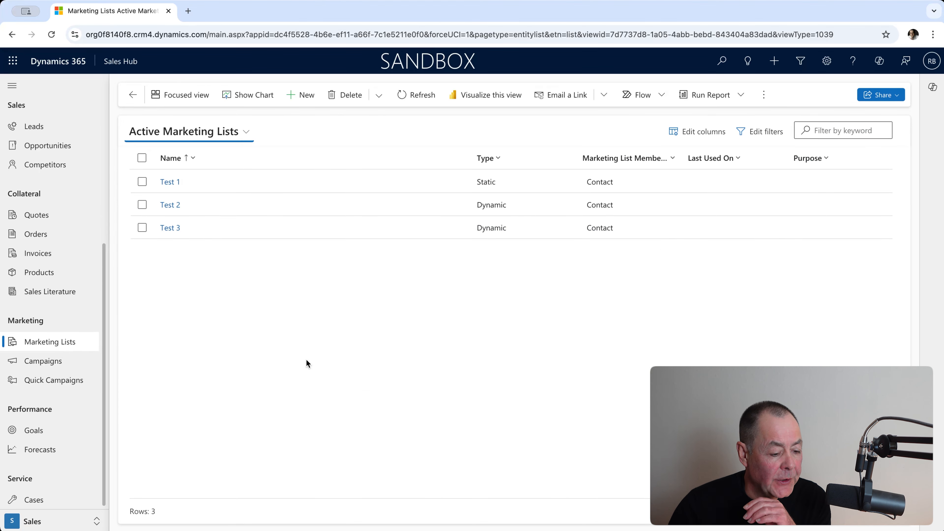
left_click(307, 96)
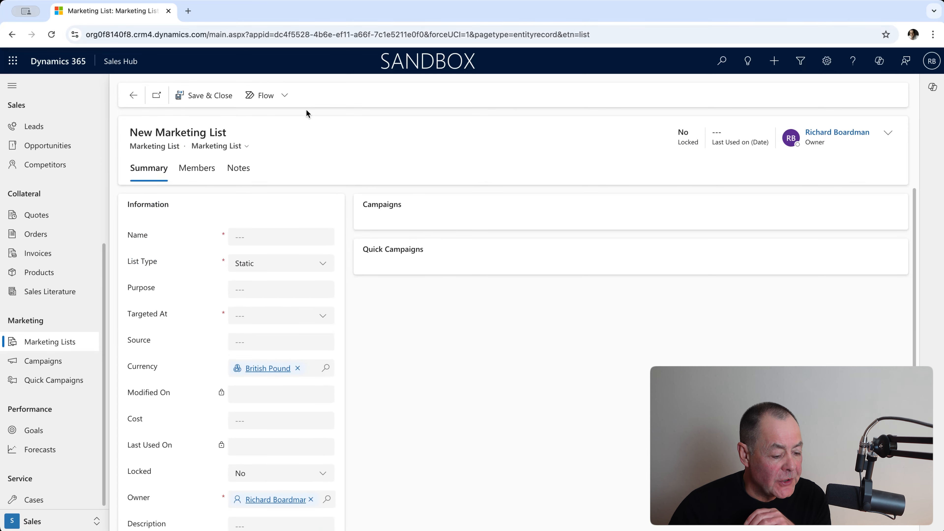
left_click(273, 258)
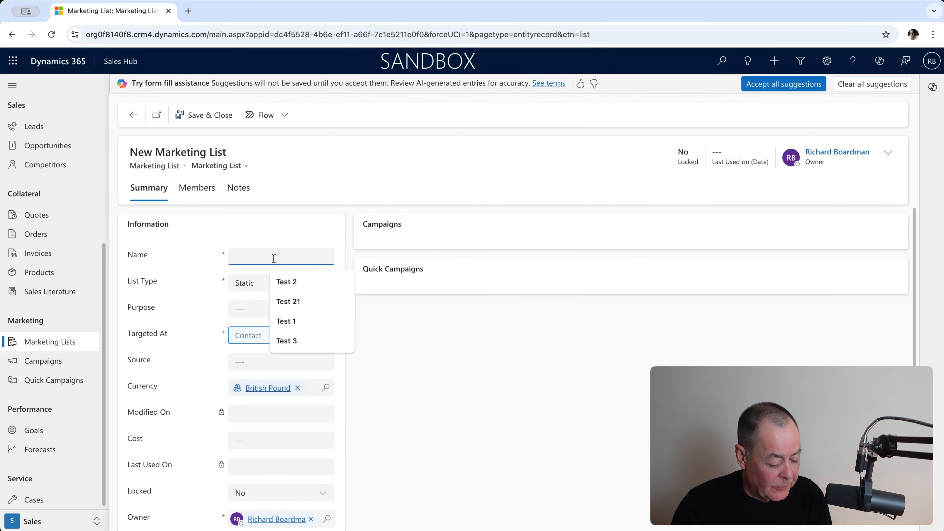
type("Test")
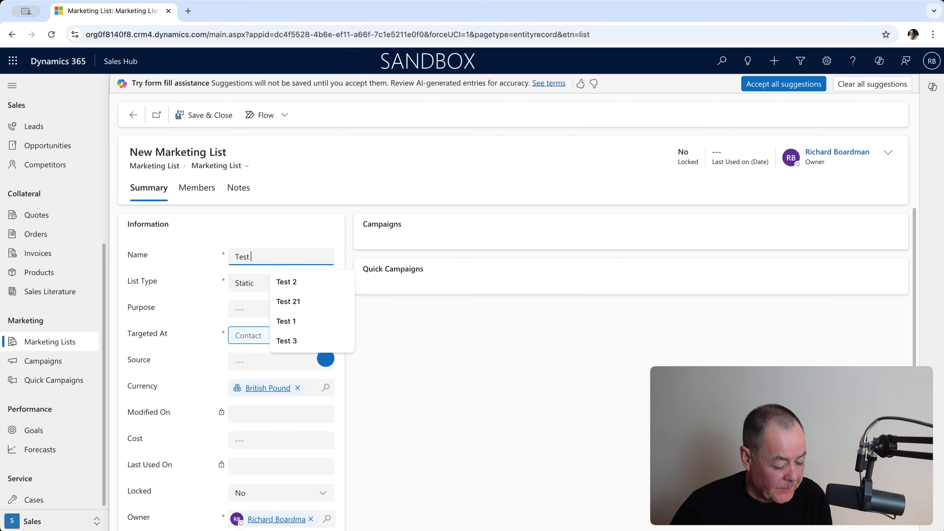
type(" 4")
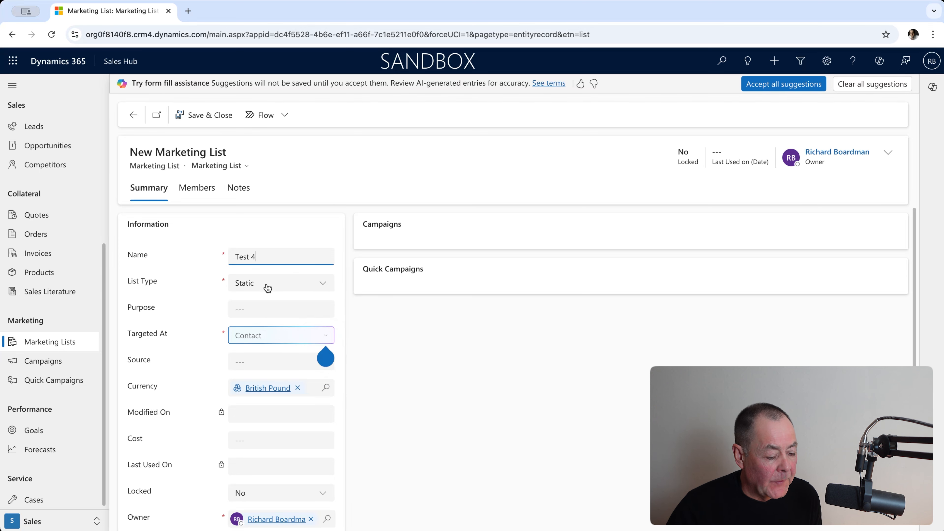
left_click(895, 87)
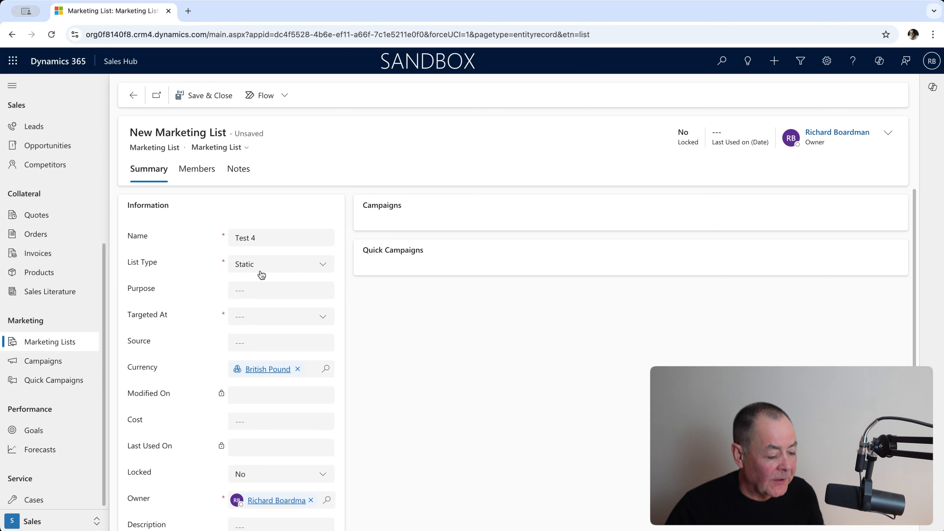
Target the static Test 4 list at Contact, and save and close the record.
left_click(316, 322)
left_click(281, 373)
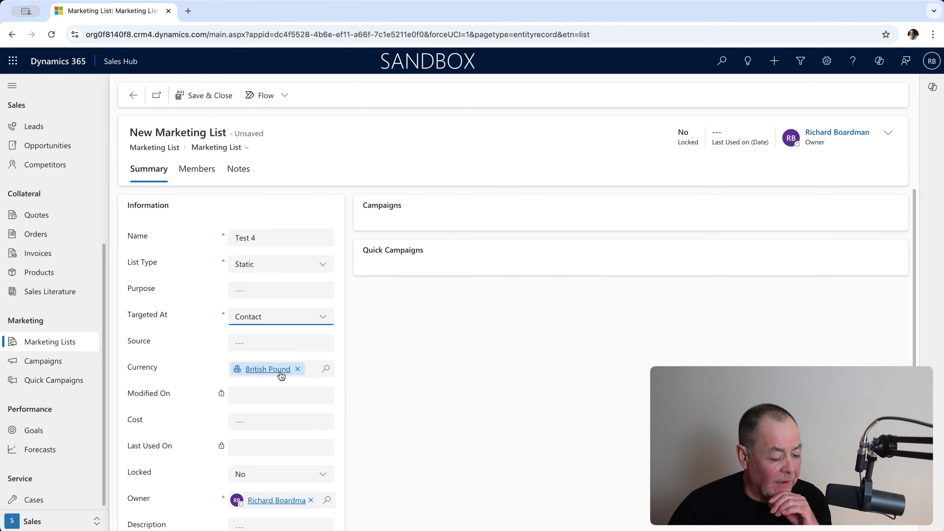
scroll(284, 346, "down", 1)
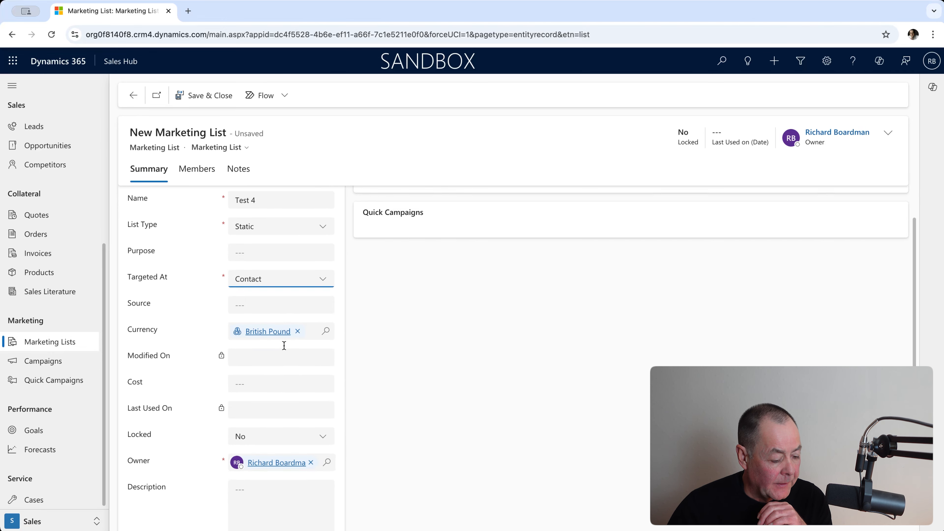
scroll(284, 345, "down", 1)
scroll(283, 349, "down", 1)
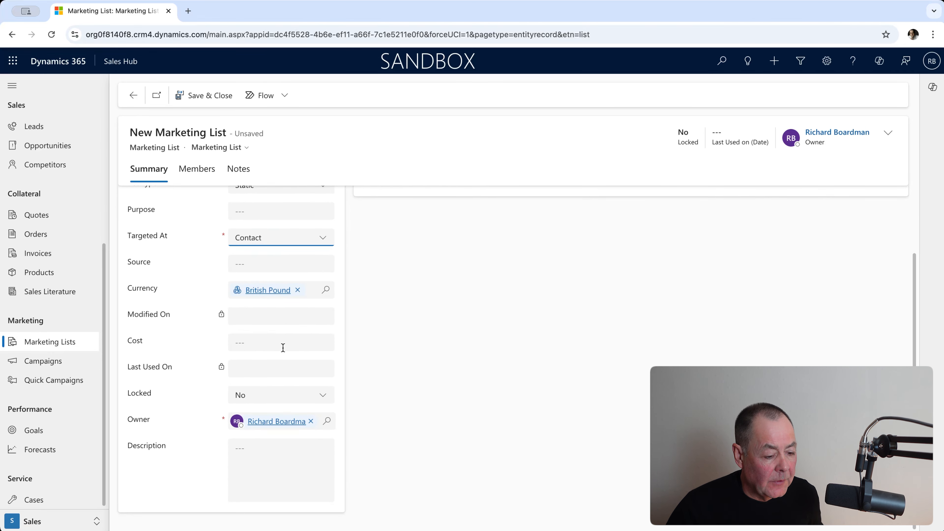
left_click(215, 98)
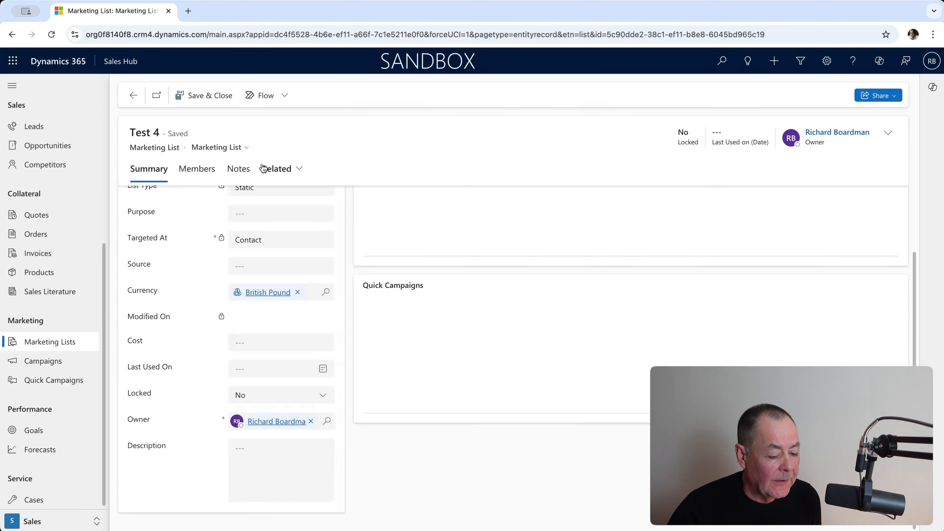
Open the Test 4 marketing list and start adding members using Advanced Find.
left_click(170, 250)
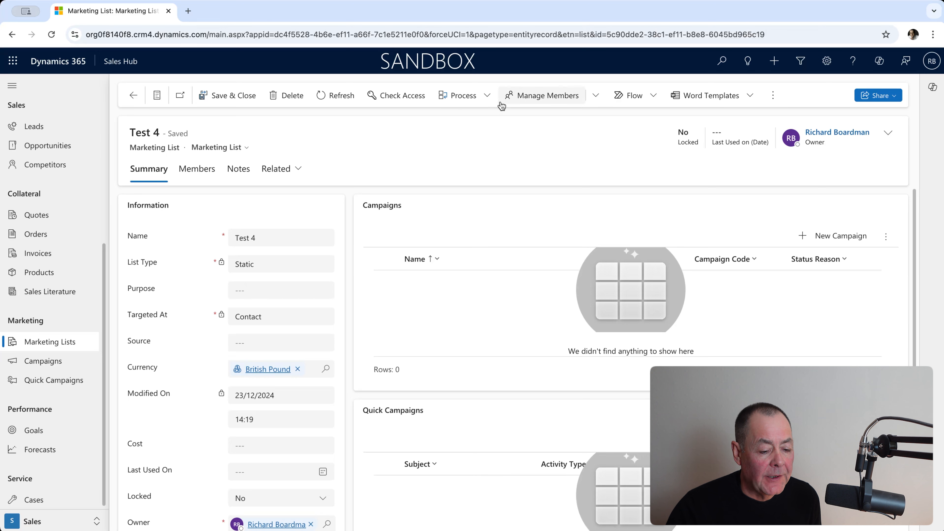
left_click(596, 97)
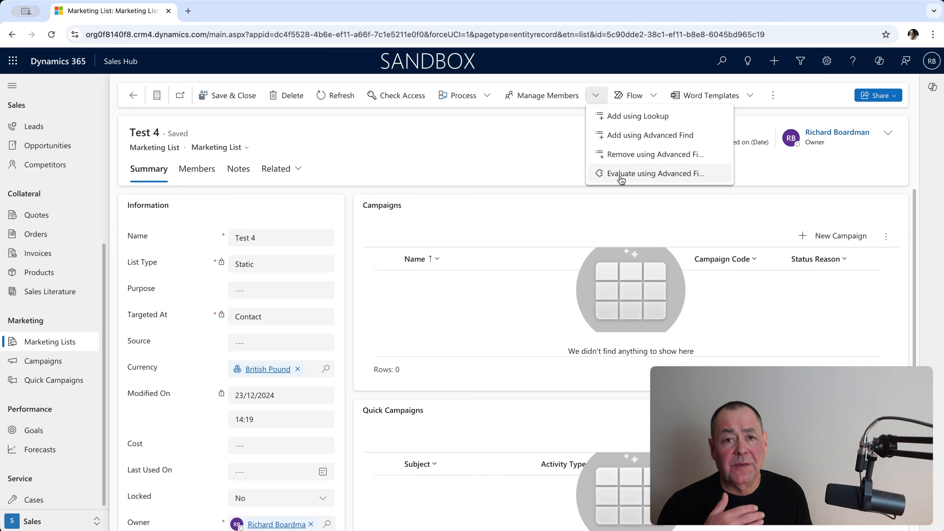
left_click(632, 140)
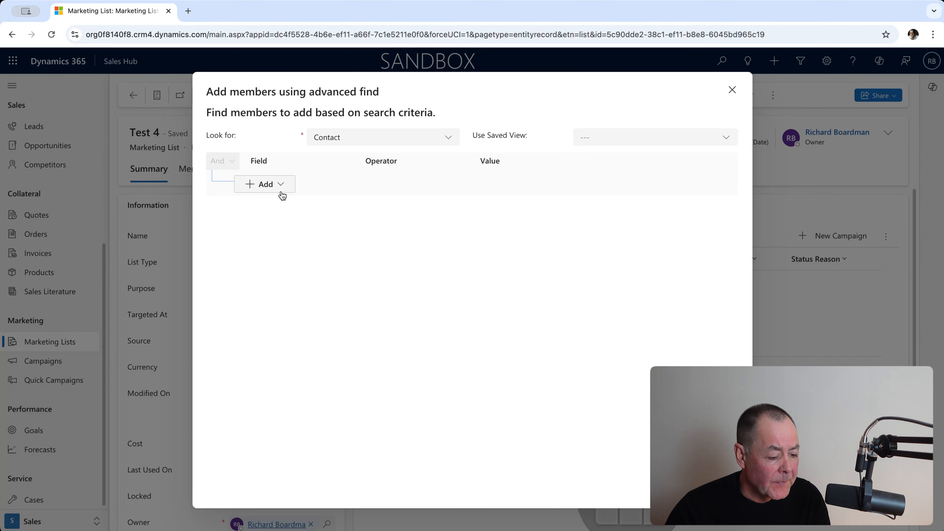
Add a search condition that Address 1: City equals Seattle for the members to add.
left_click(275, 185)
left_click(277, 202)
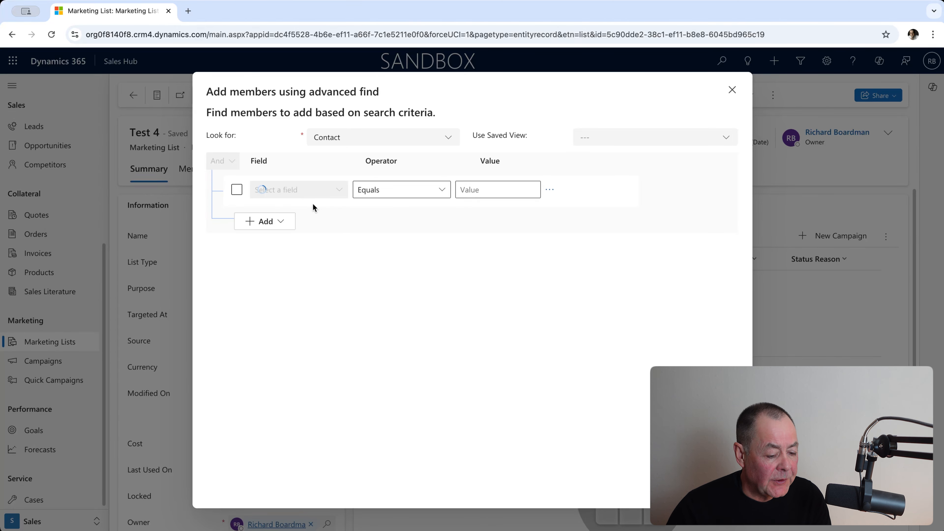
left_click(339, 191)
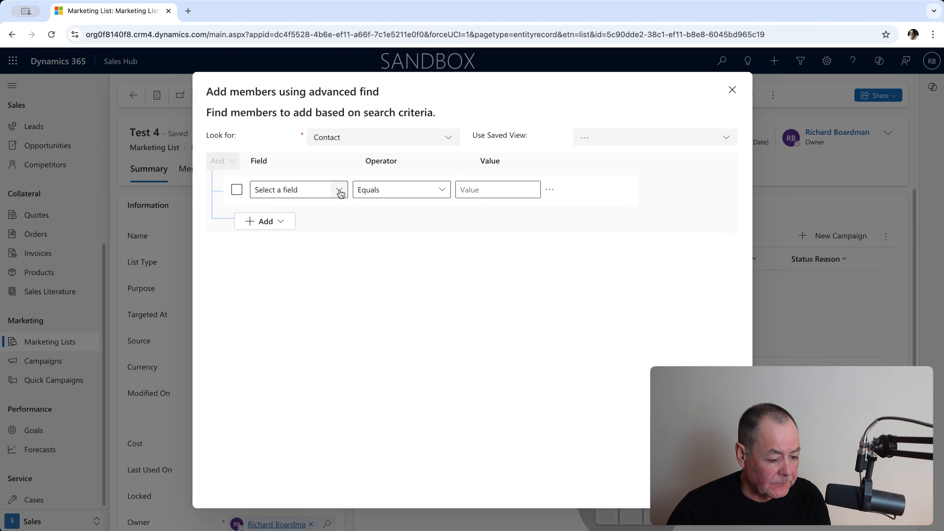
left_click(389, 121)
left_click(477, 193)
type("S")
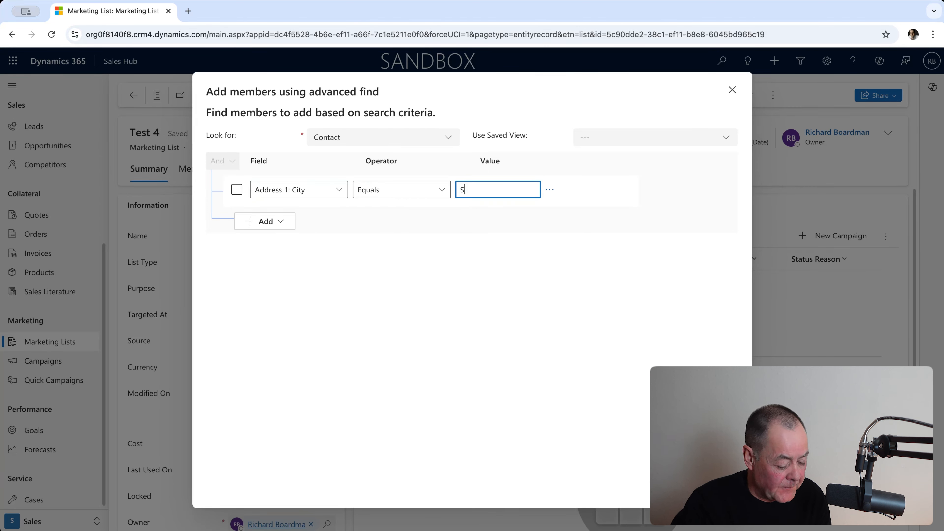
type("eattle")
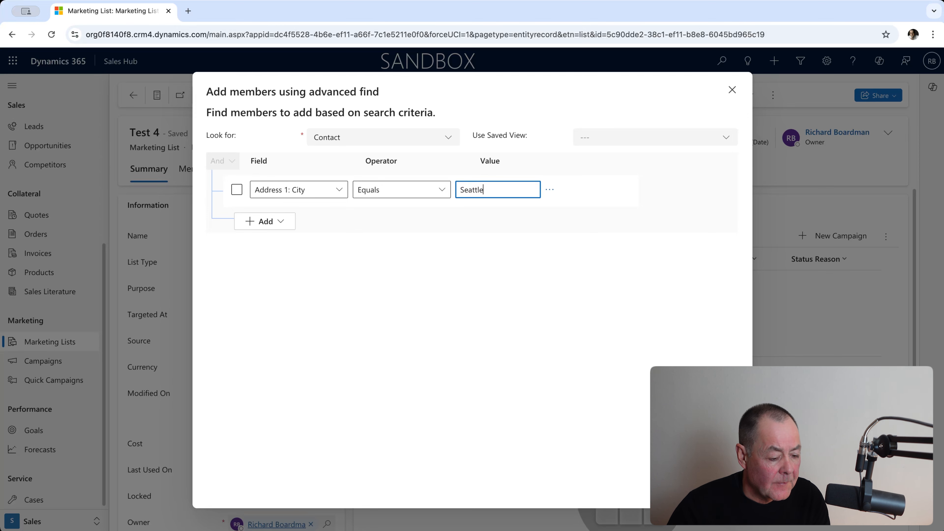
Add a second search condition that Status equals Active.
left_click(279, 223)
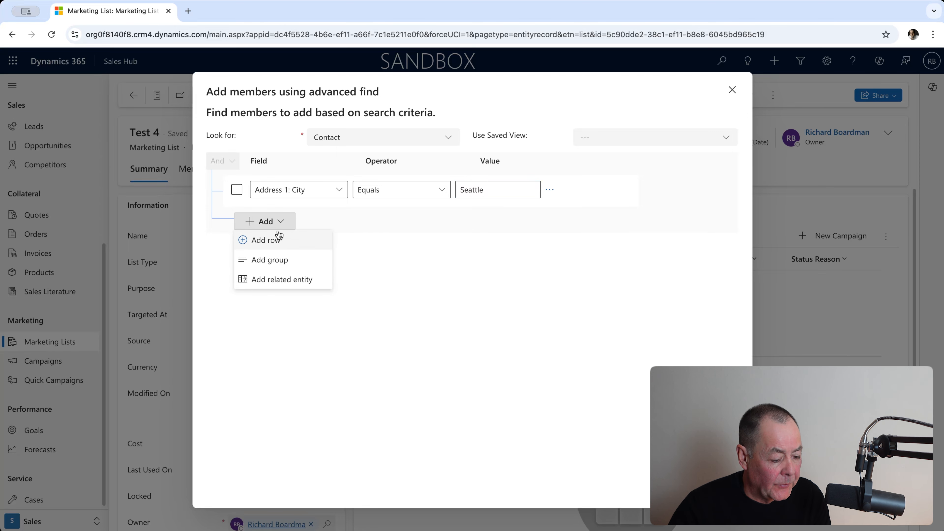
left_click(273, 241)
left_click(339, 226)
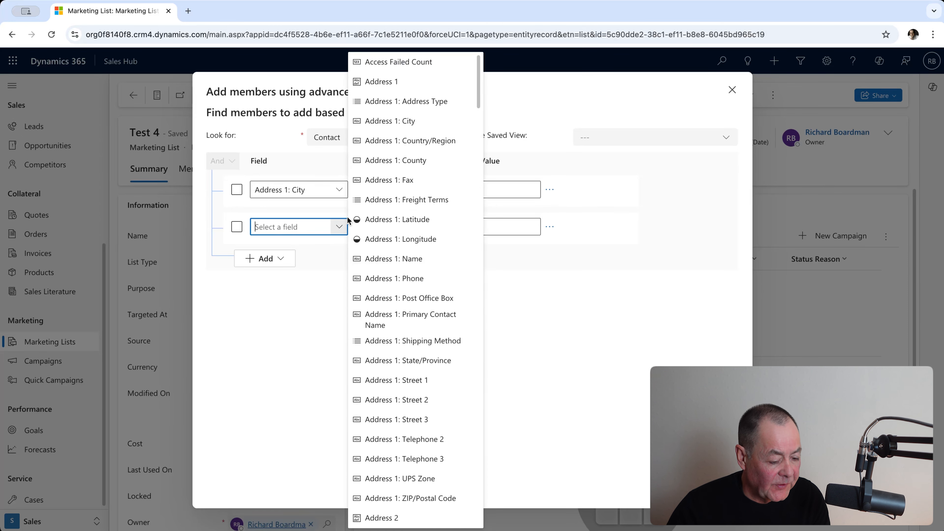
type("Salutation")
scroll(415, 298, "down", 3)
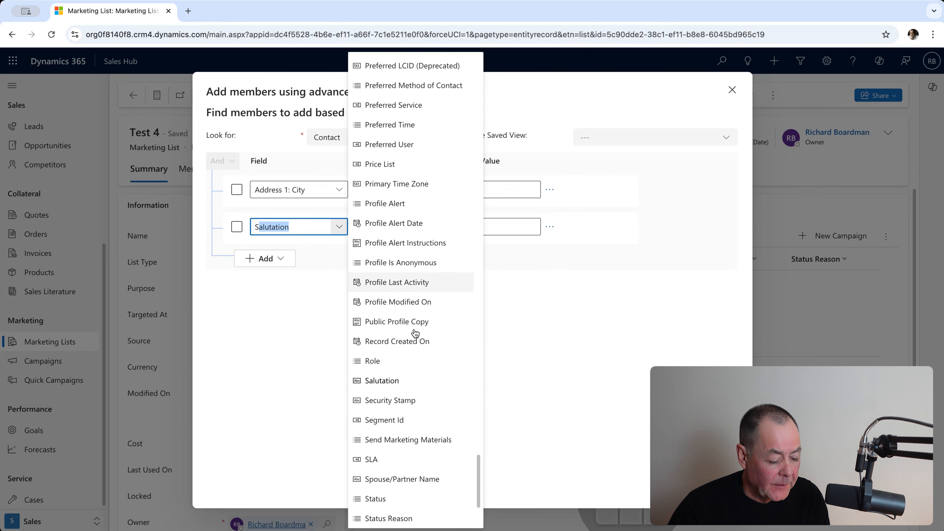
left_click(377, 499)
left_click(521, 229)
left_click(497, 249)
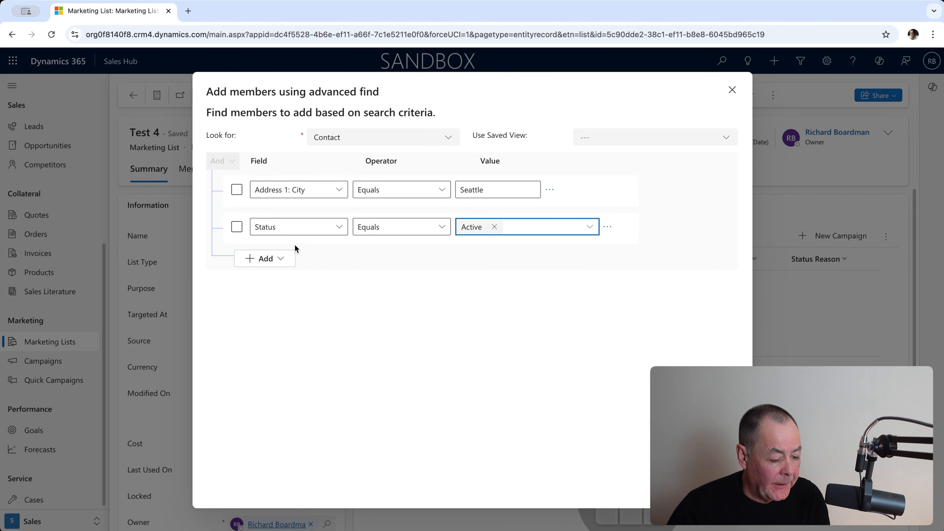
Add a third search condition that Email contains data, and add all matching contacts to the Test 4 list.
left_click(287, 261)
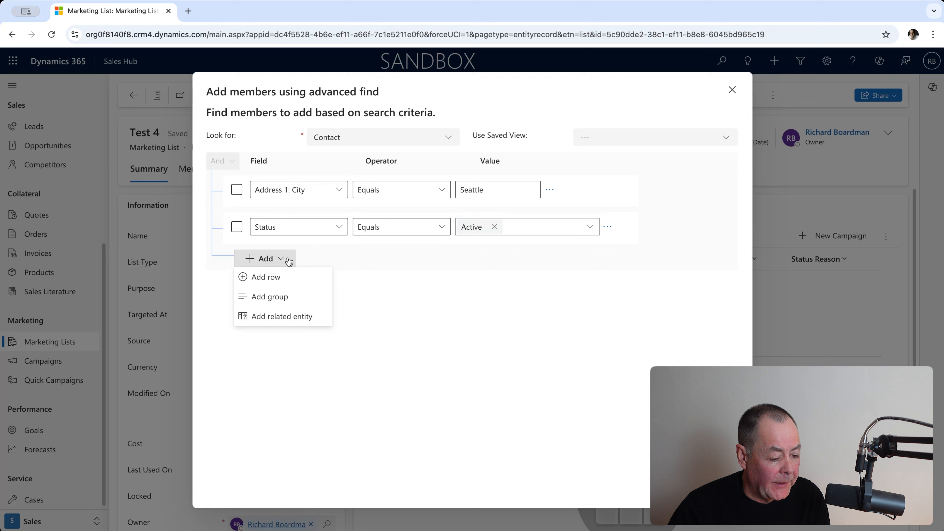
left_click(295, 280)
left_click(322, 266)
type("Email")
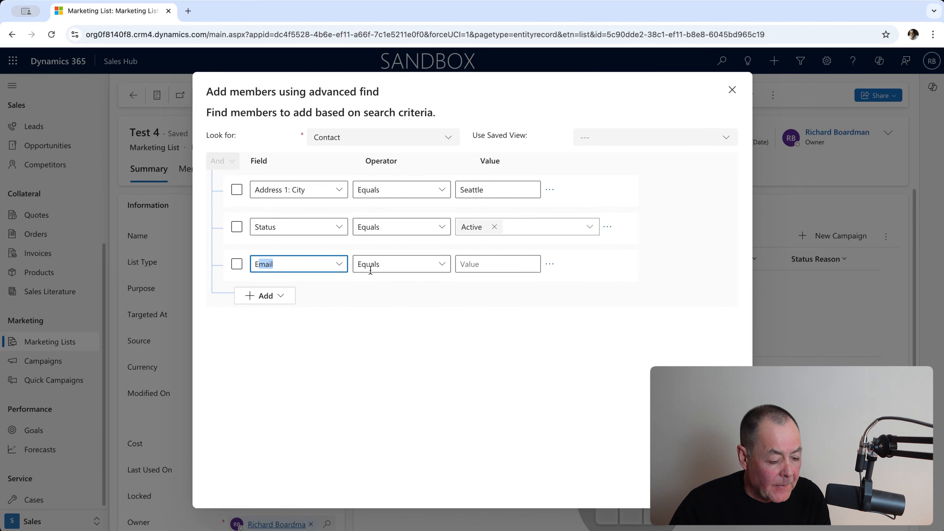
left_click(370, 270)
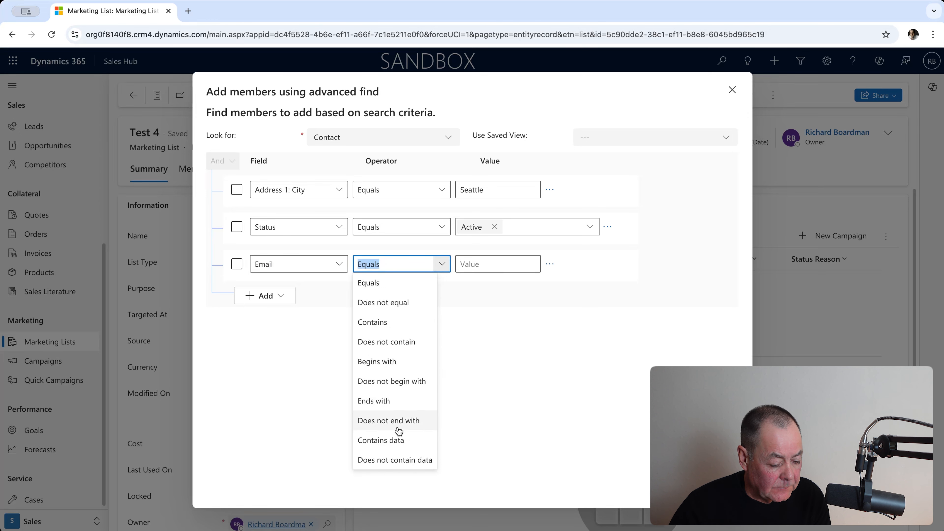
left_click(398, 441)
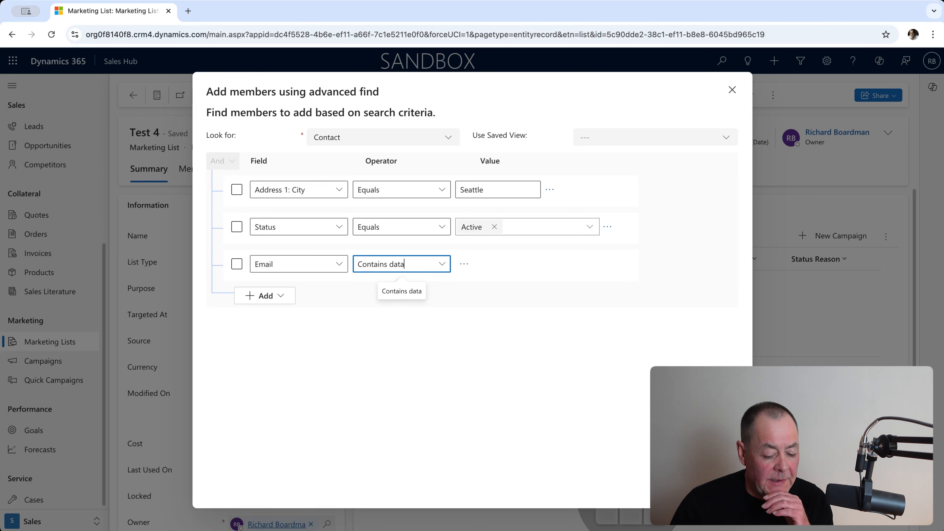
left_click(699, 486)
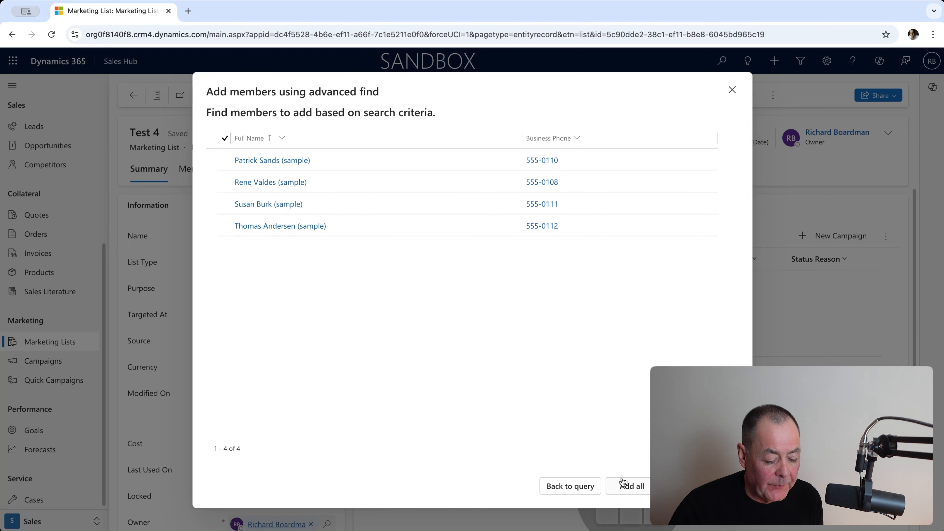
left_click(628, 488)
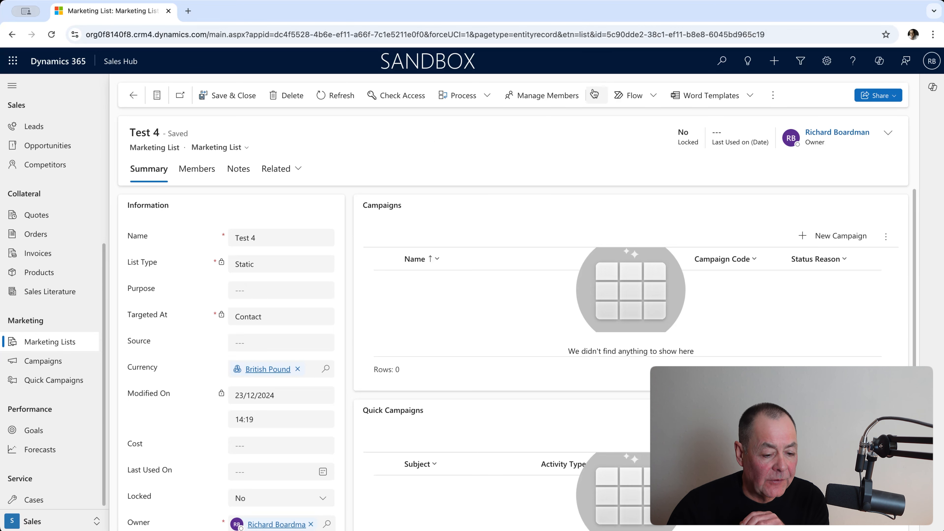
Start another Advanced Find to add members, with the condition that Address 1: City equals Redmond.
left_click(596, 96)
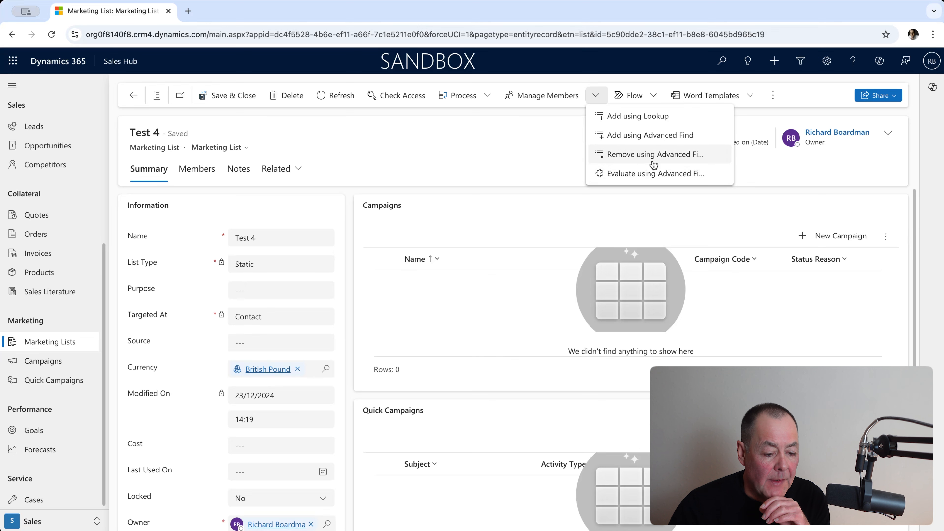
left_click(635, 139)
left_click(290, 186)
left_click(289, 202)
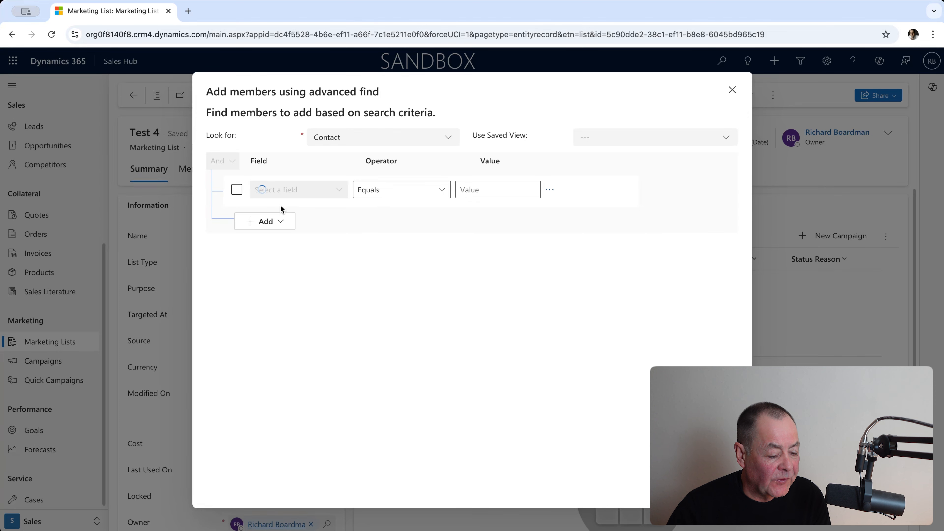
left_click(338, 190)
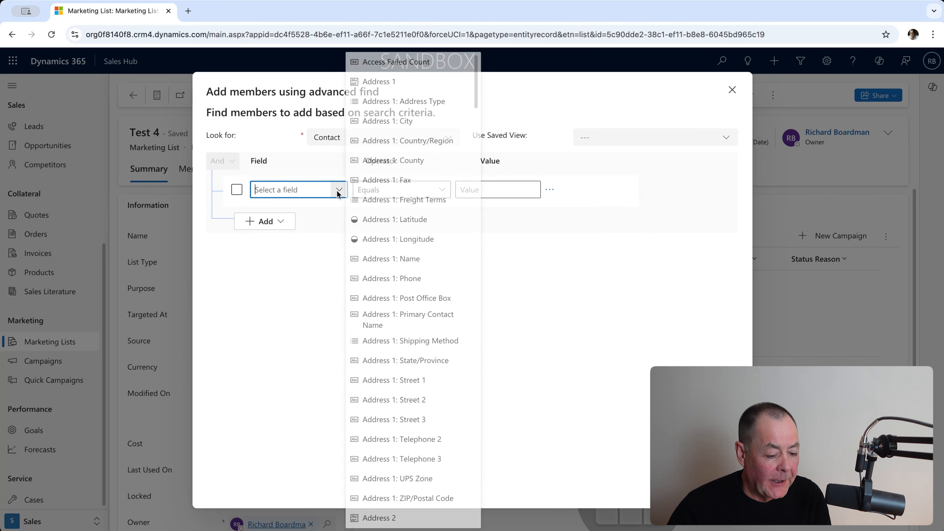
left_click(387, 122)
left_click(489, 191)
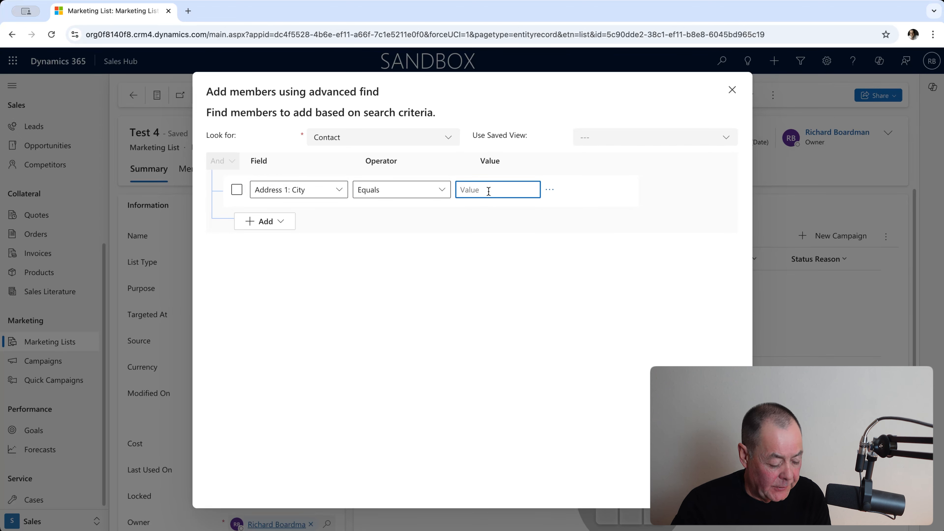
type("Redmond")
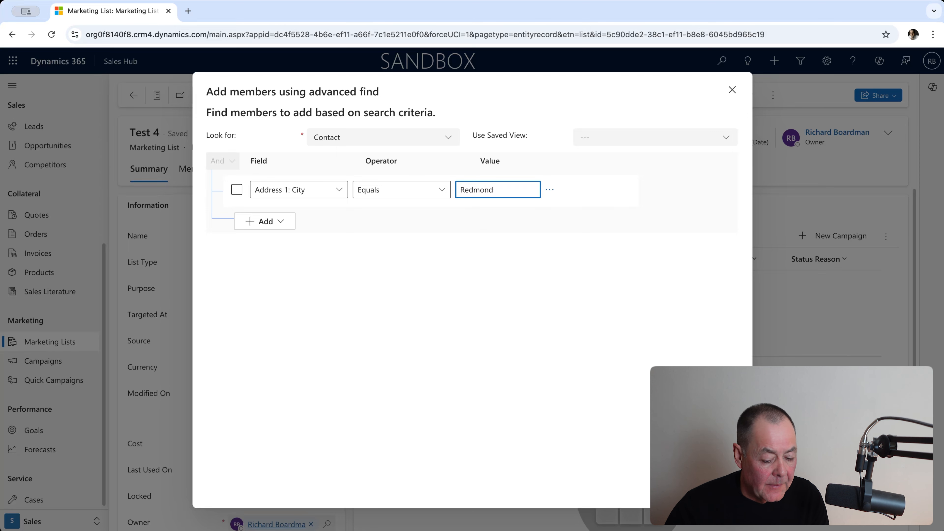
Run the Redmond search, add all matching contacts to the list, and show the list's members.
key("Return")
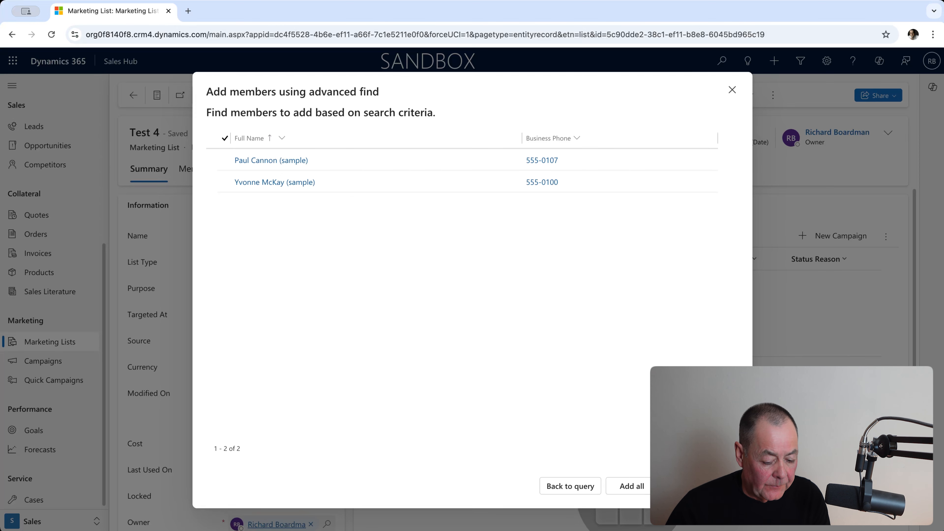
left_click(643, 487)
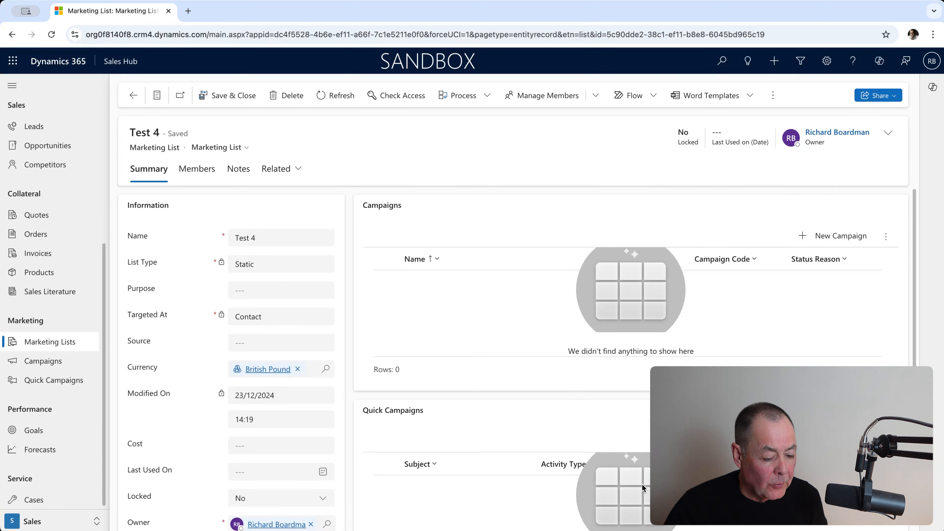
left_click(200, 170)
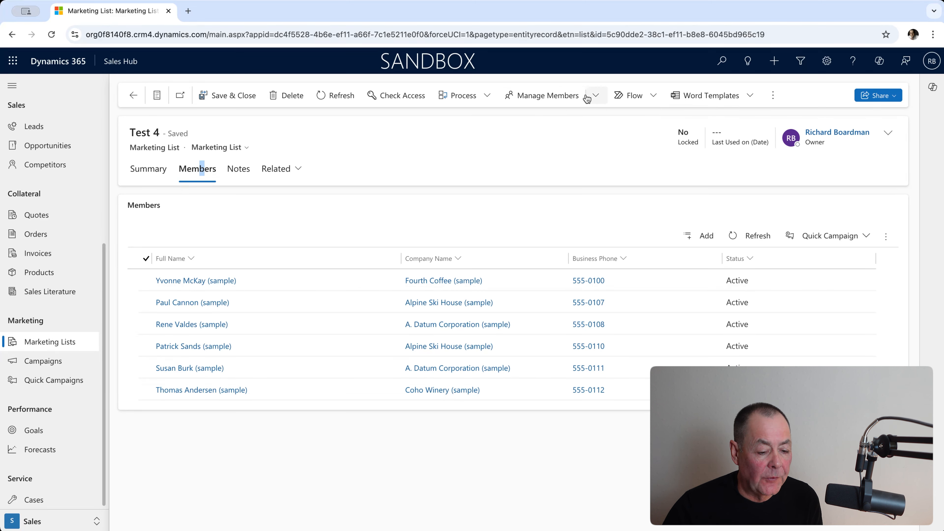
Use Advanced Find to remove all members whose First Name equals the unwanted contact's first name from the list.
left_click(595, 97)
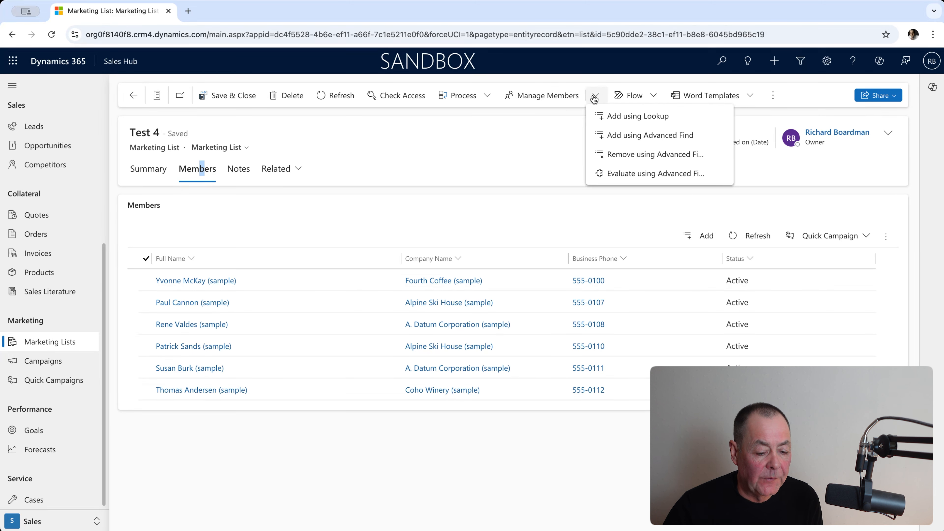
left_click(652, 155)
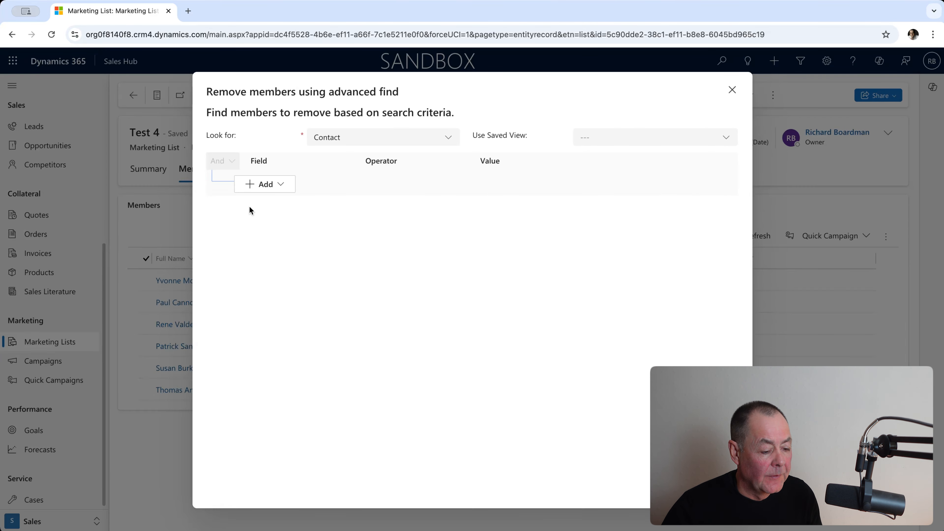
left_click(266, 185)
left_click(283, 204)
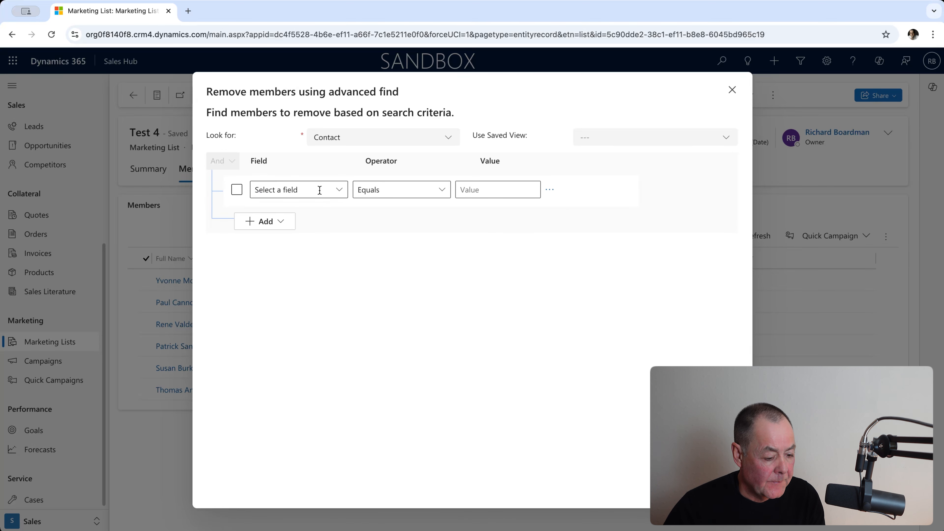
left_click(323, 190)
type("First Name")
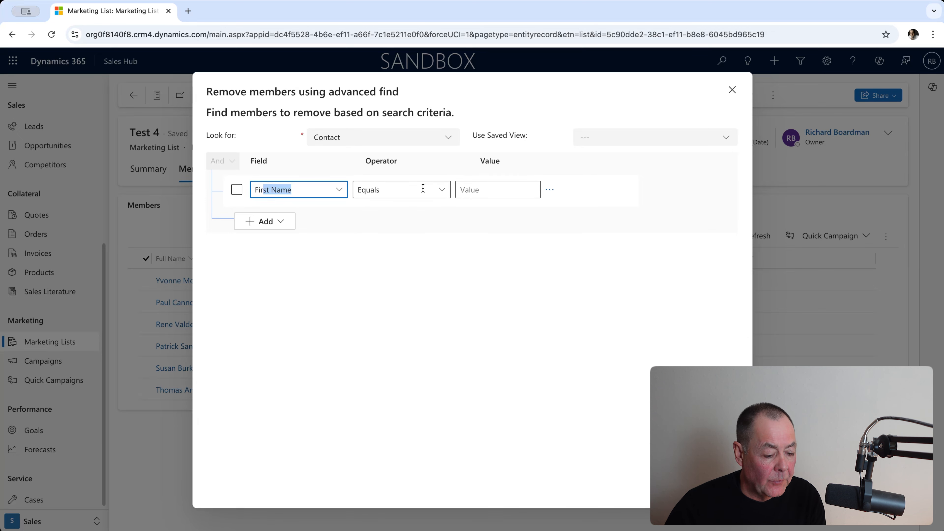
left_click(480, 192)
type("susan")
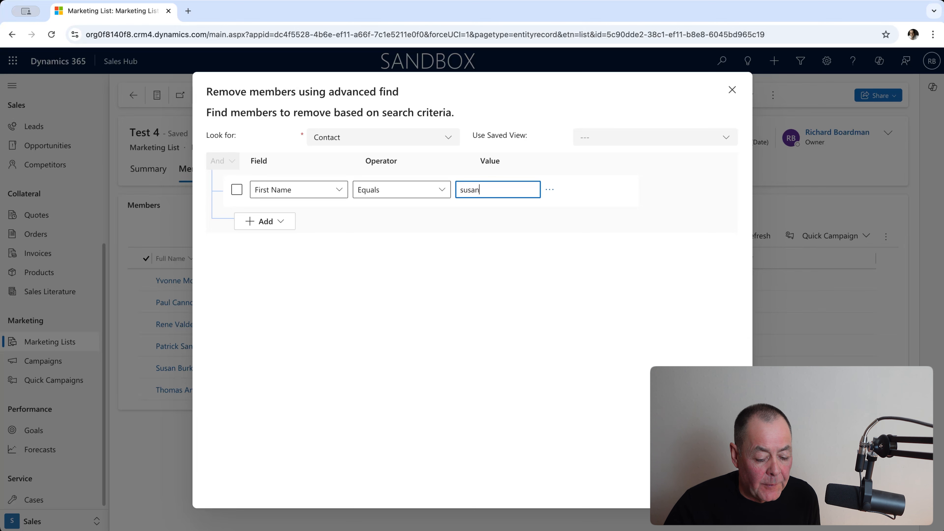
key("Return")
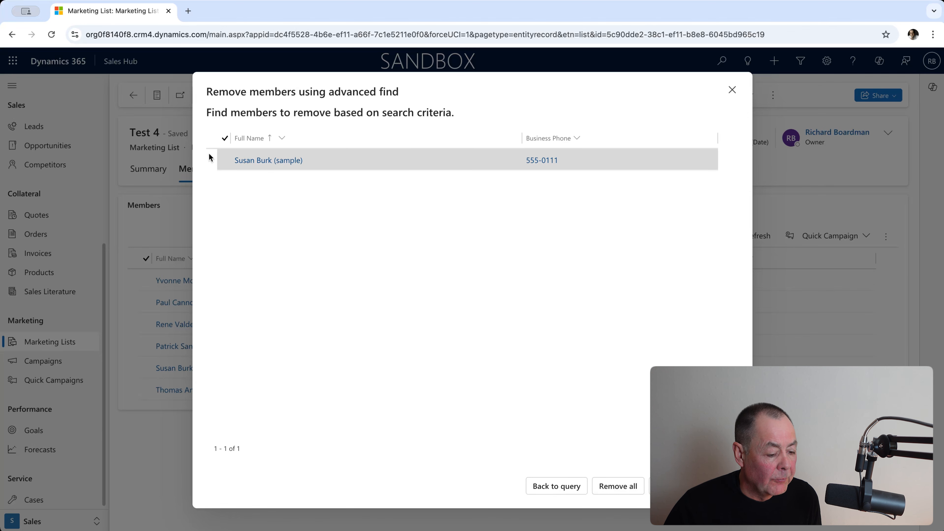
left_click(619, 487)
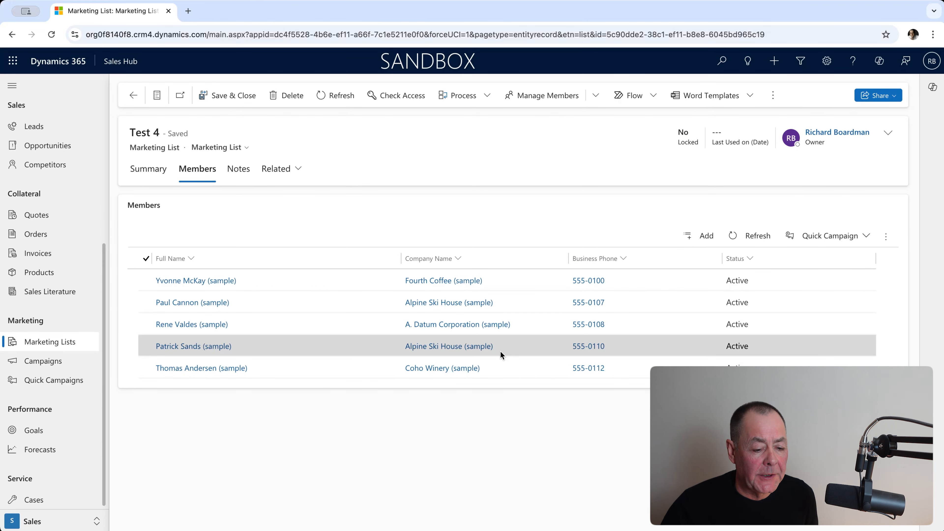
Look up a single contact by part of their last name and add them to the Test 4 list.
left_click(597, 97)
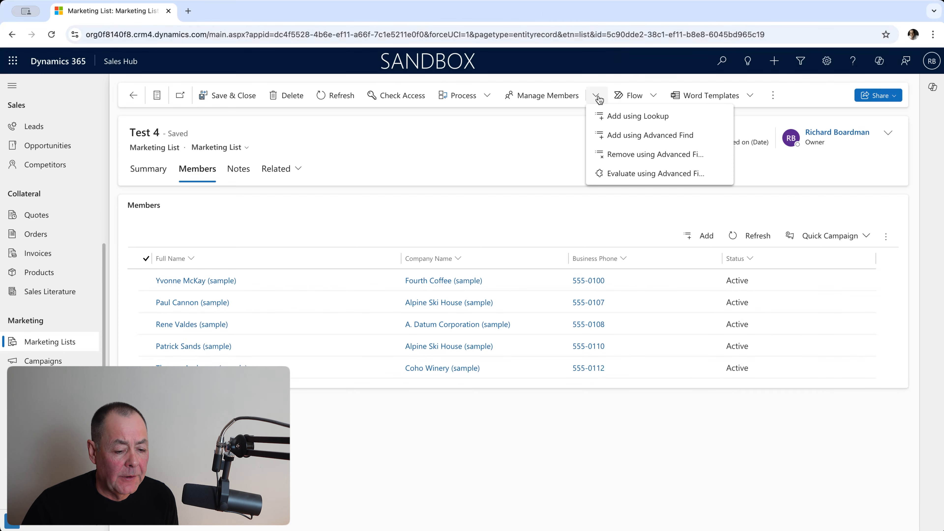
left_click(622, 118)
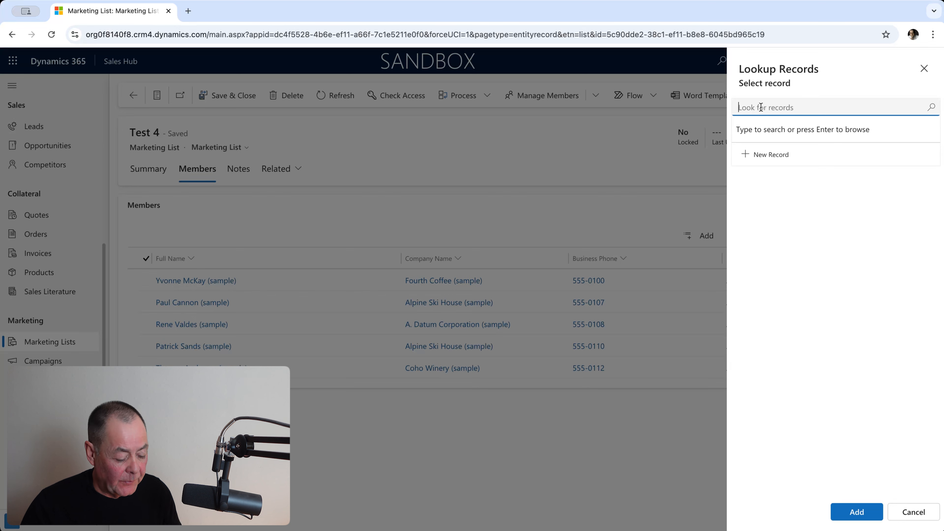
type("ly")
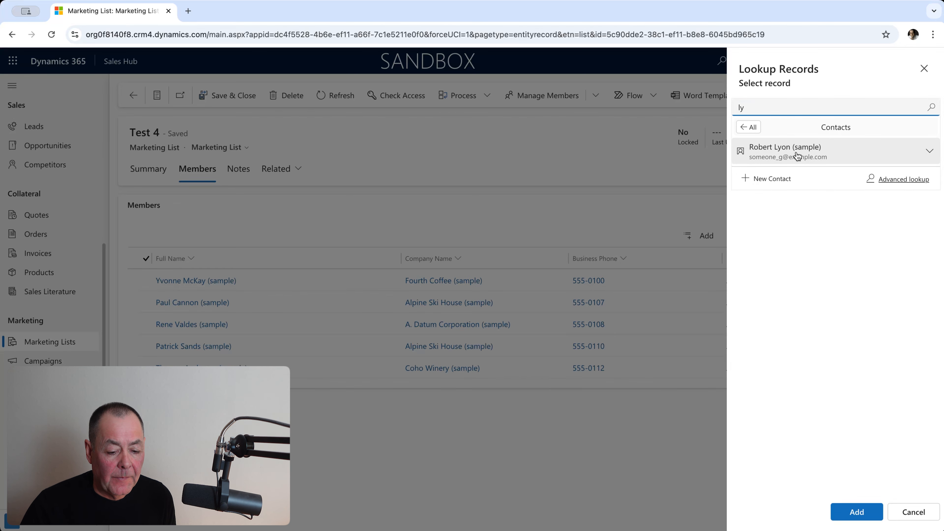
left_click(797, 156)
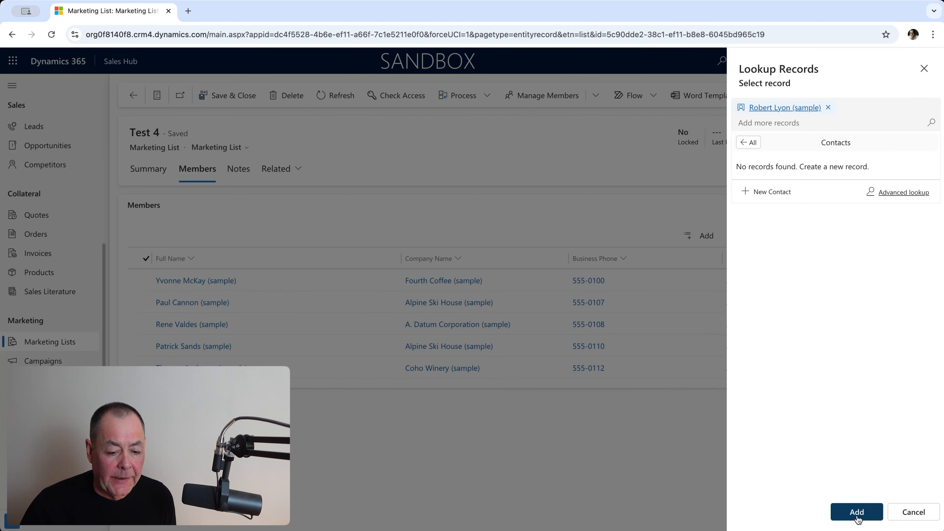
left_click(856, 514)
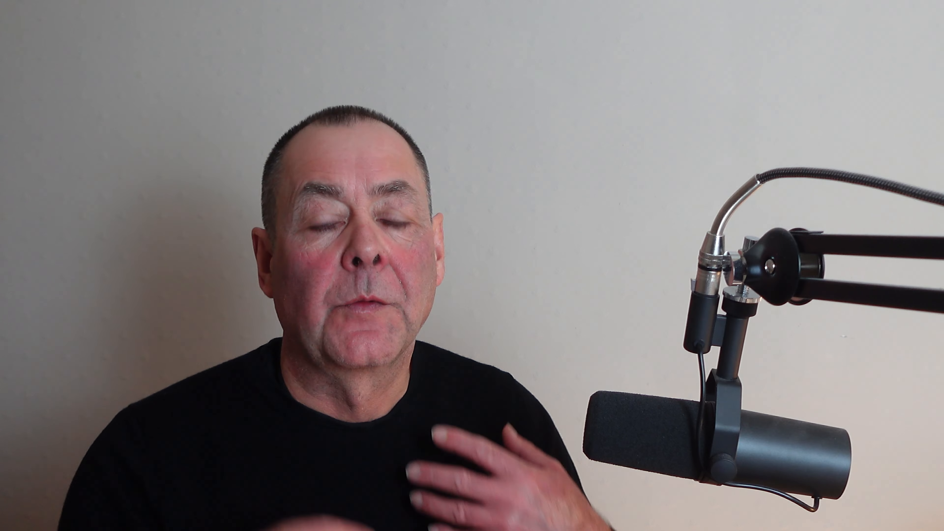